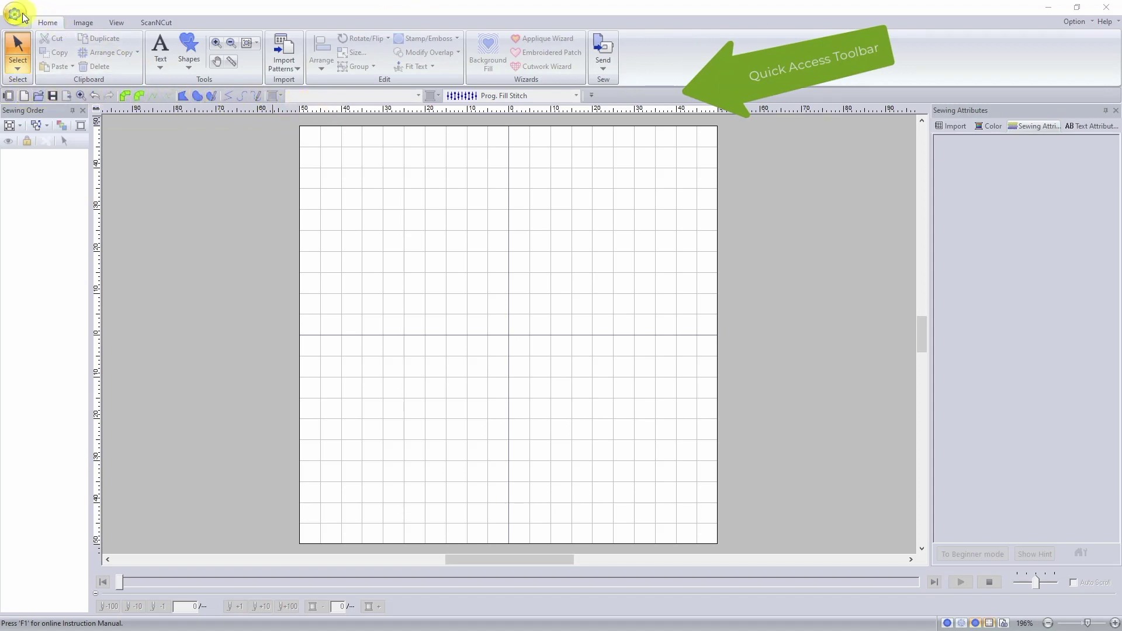
Open the Options dialog's Customize page and view the Commands Not in the Ribbon
{"action": "left_click", "coordinate": [22, 16]}
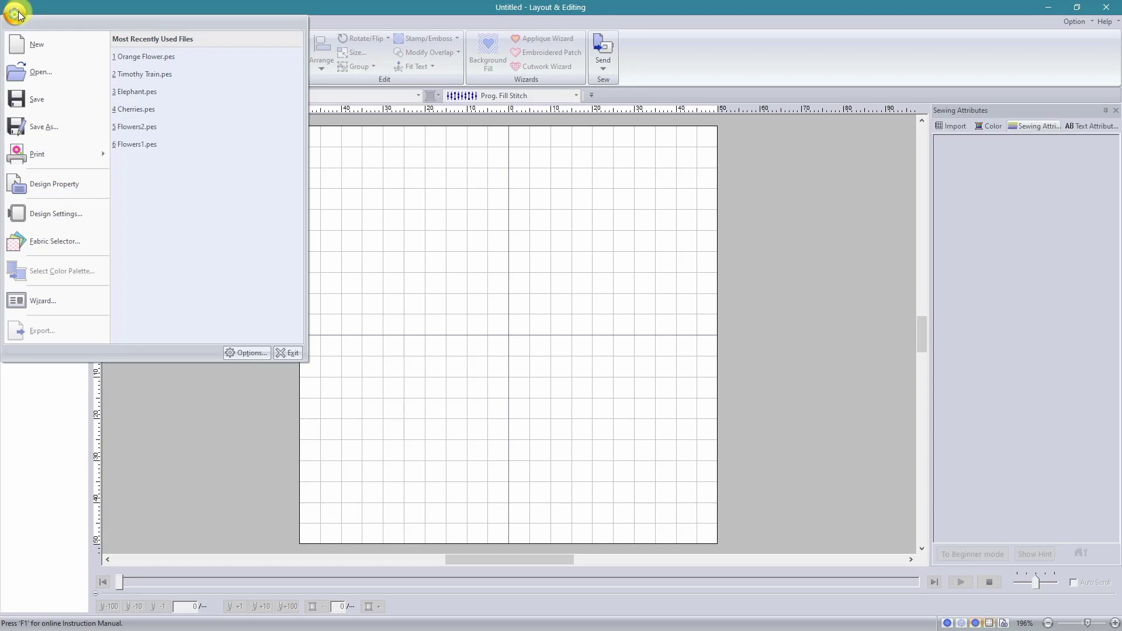
{"action": "left_click", "coordinate": [258, 357]}
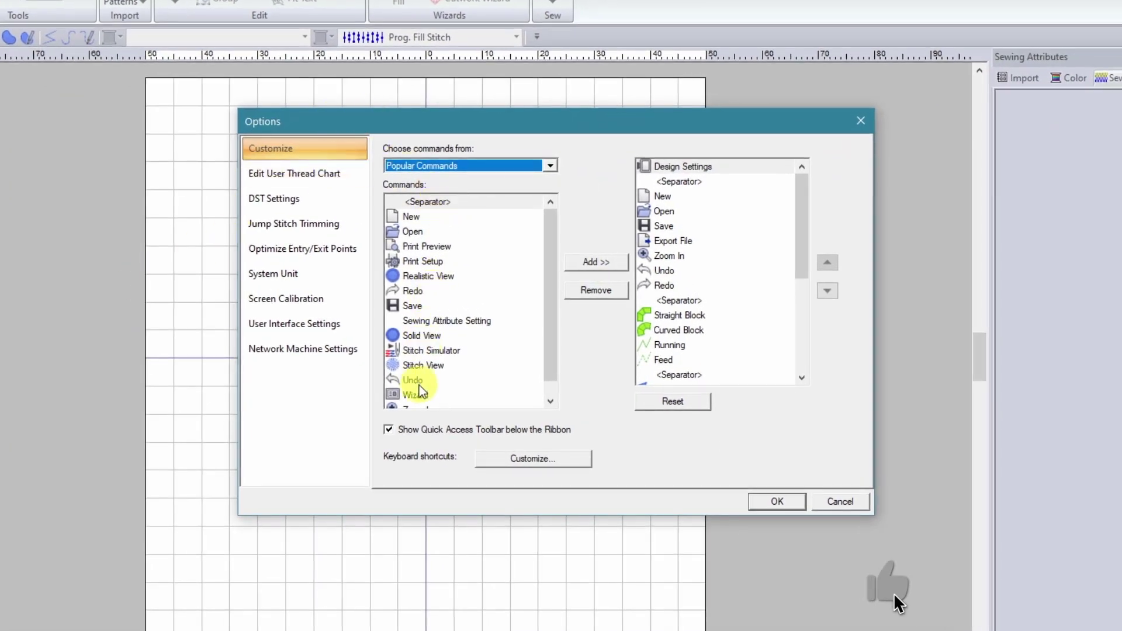
{"action": "left_click", "coordinate": [496, 163]}
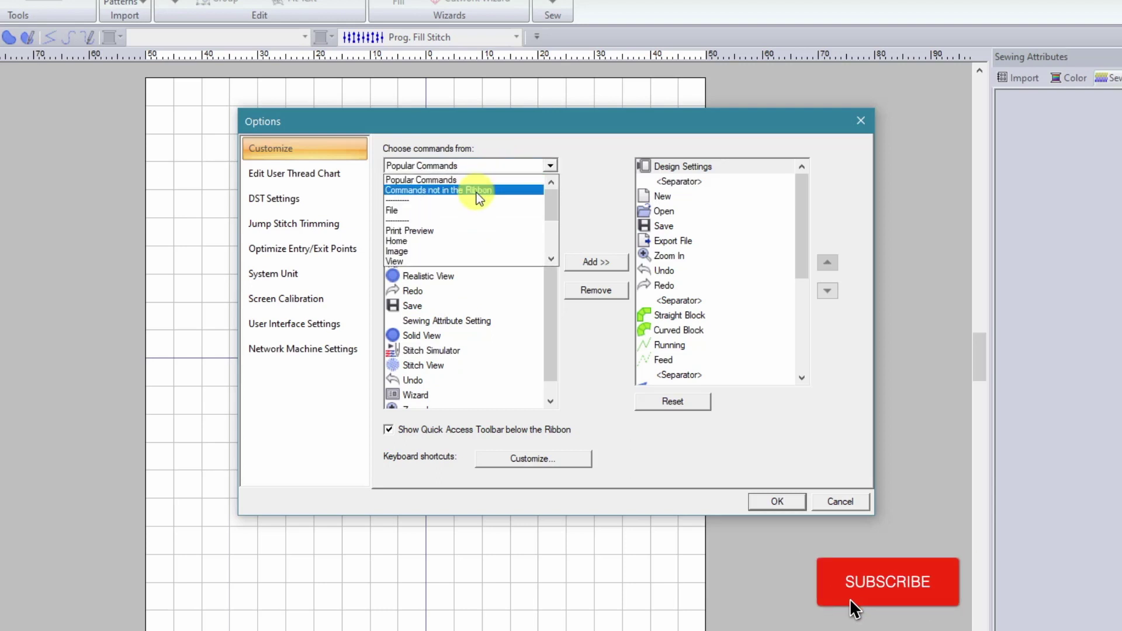
{"action": "left_click", "coordinate": [476, 190]}
Switch 'Choose commands from' to Shapes | Outline and scroll both command lists
{"action": "left_click", "coordinate": [489, 164]}
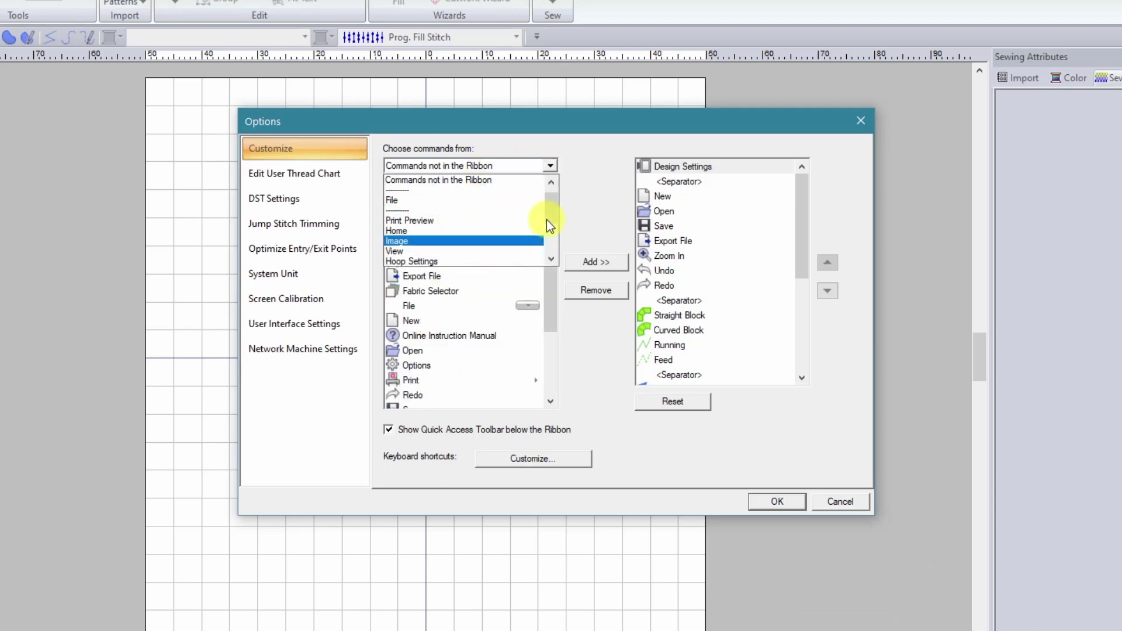
{"action": "left_click_drag", "start_coordinate": [555, 209], "coordinate": [546, 251]}
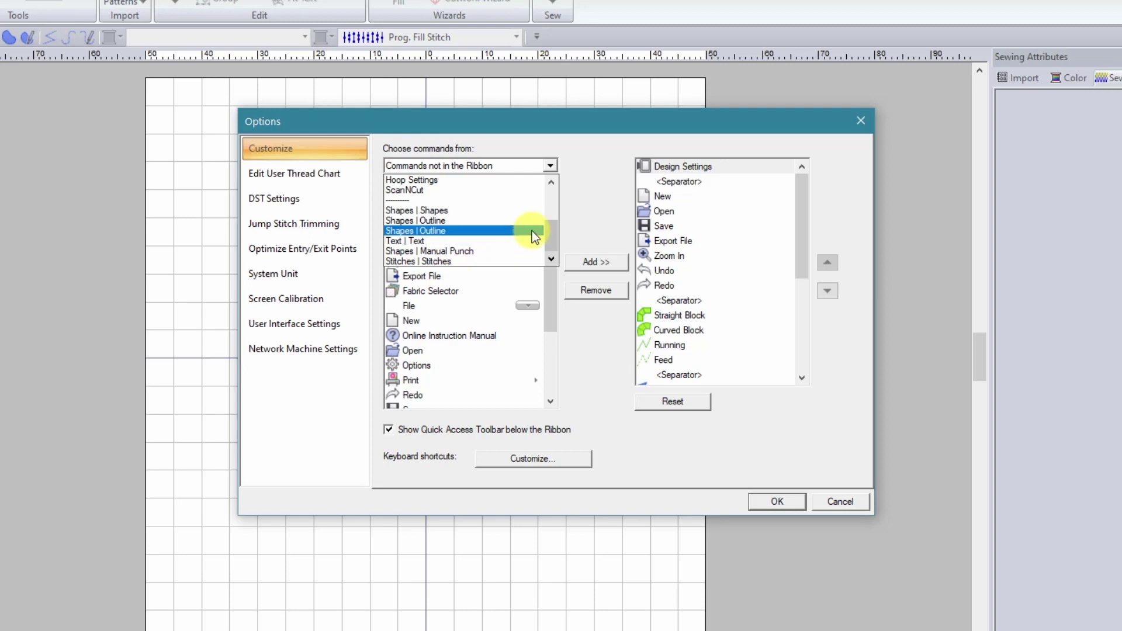
{"action": "left_click", "coordinate": [466, 219]}
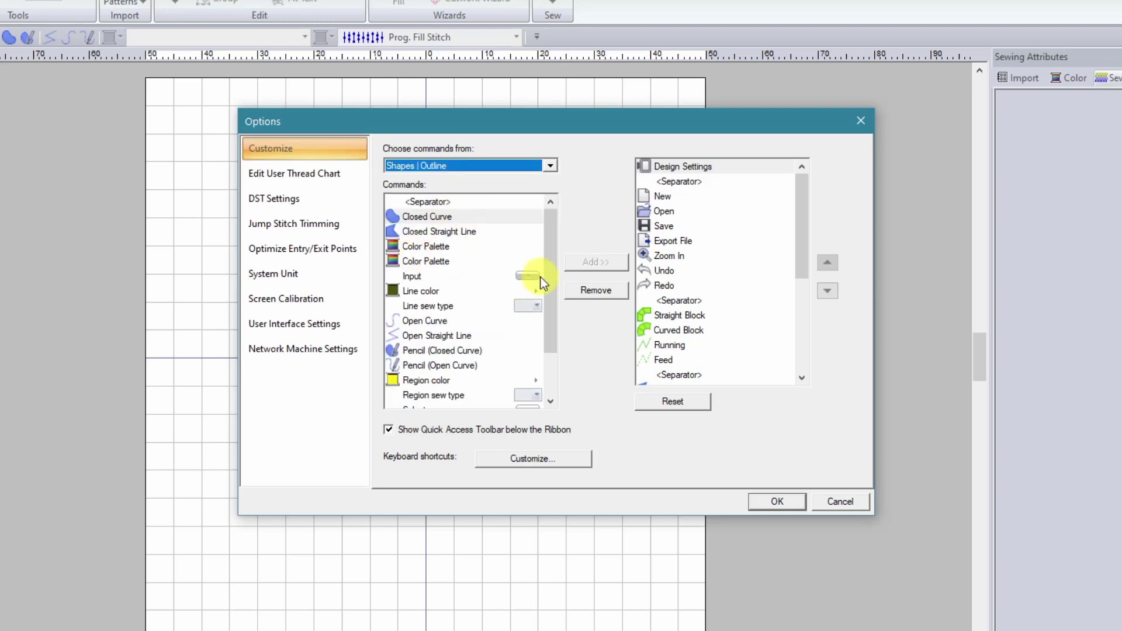
{"action": "left_click_drag", "start_coordinate": [553, 238], "coordinate": [573, 208]}
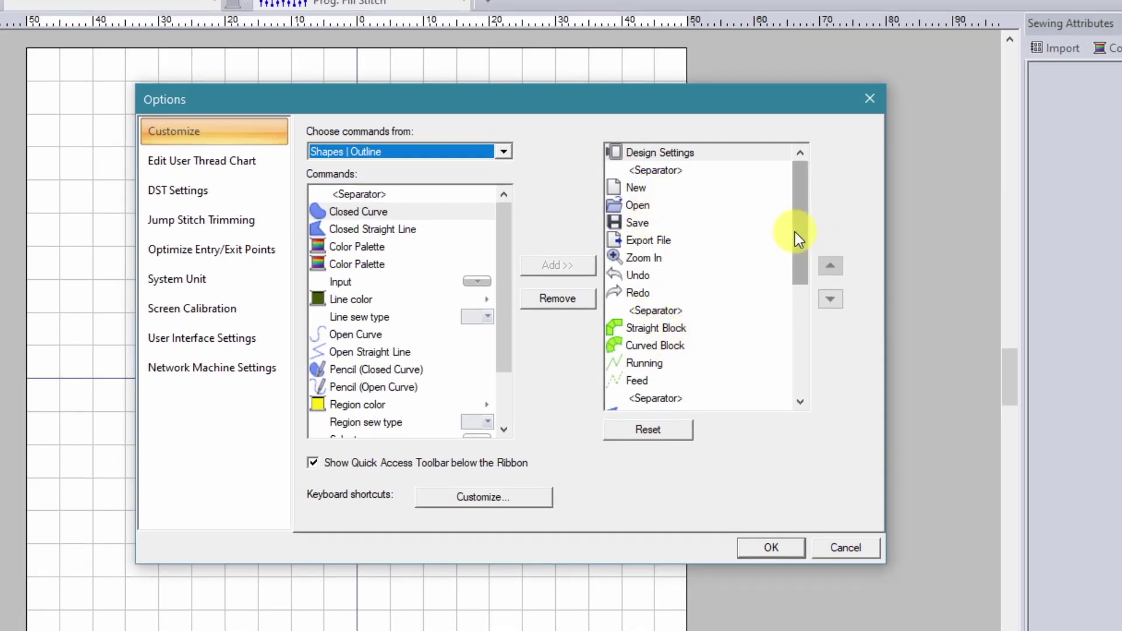
{"action": "left_click_drag", "start_coordinate": [794, 233], "coordinate": [805, 345]}
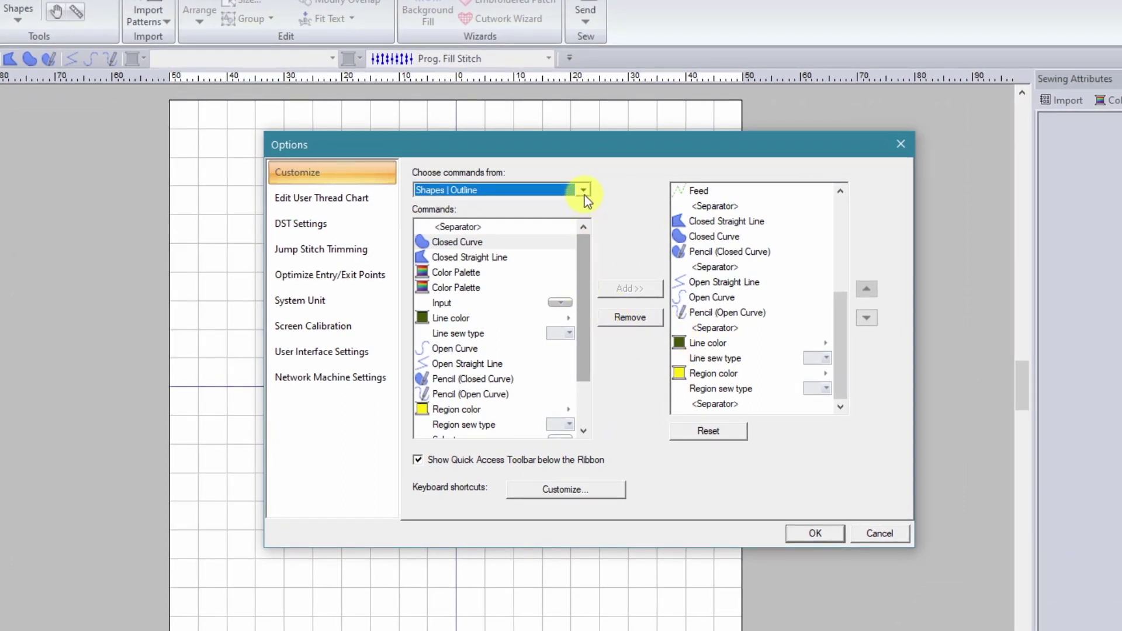
Add Export from the ScanNCut category to the end of the toolbar list
{"action": "left_click", "coordinate": [582, 190]}
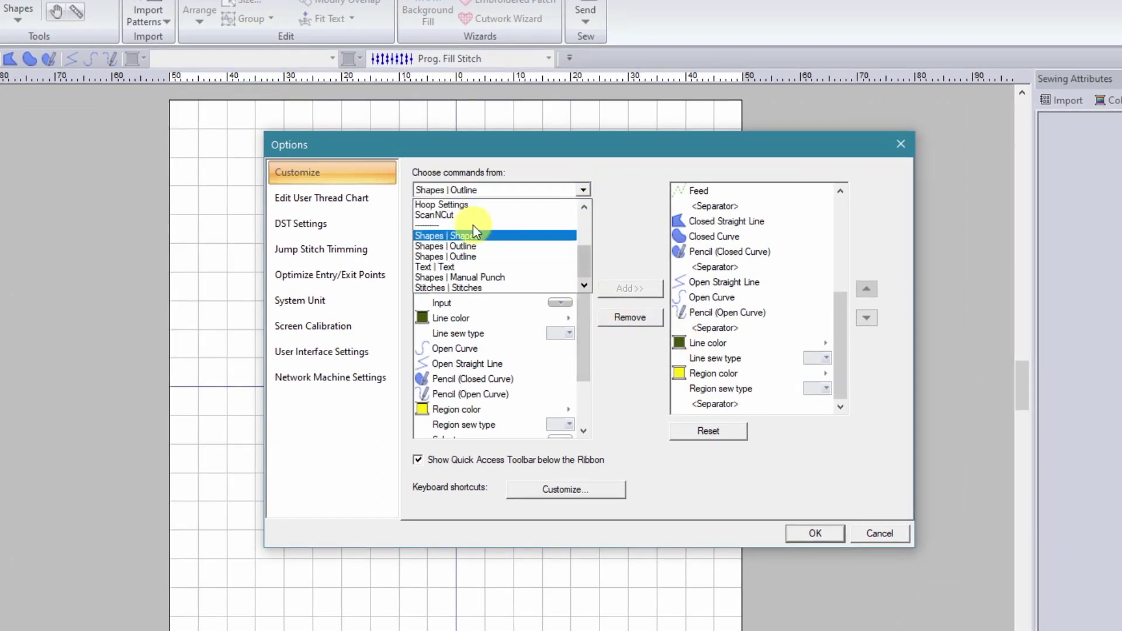
{"action": "left_click", "coordinate": [461, 214]}
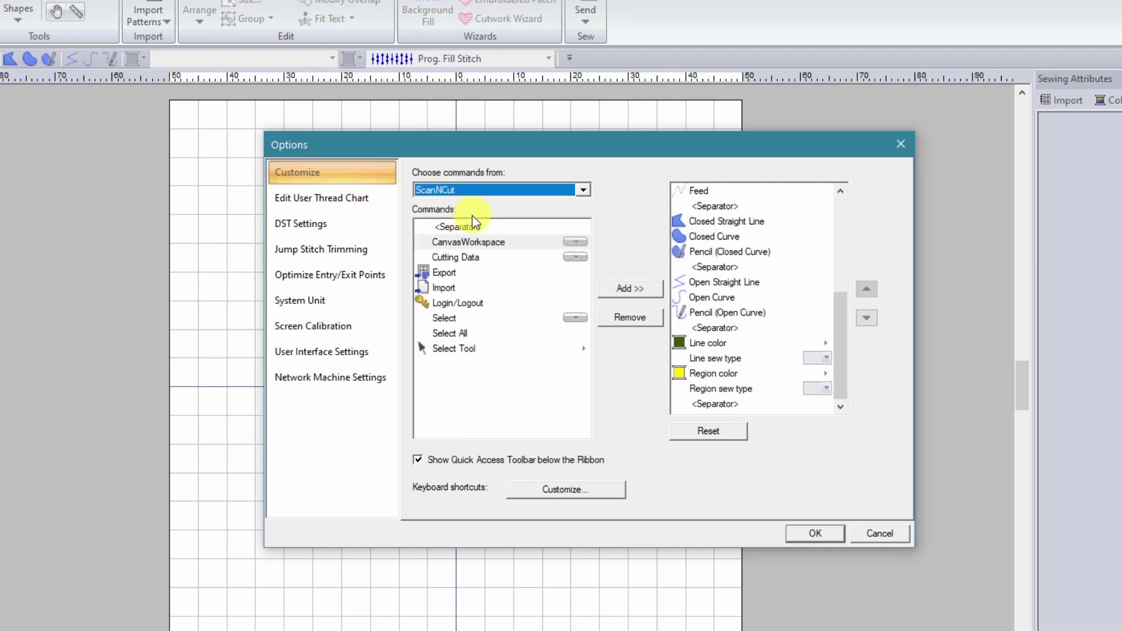
{"action": "left_click", "coordinate": [465, 303]}
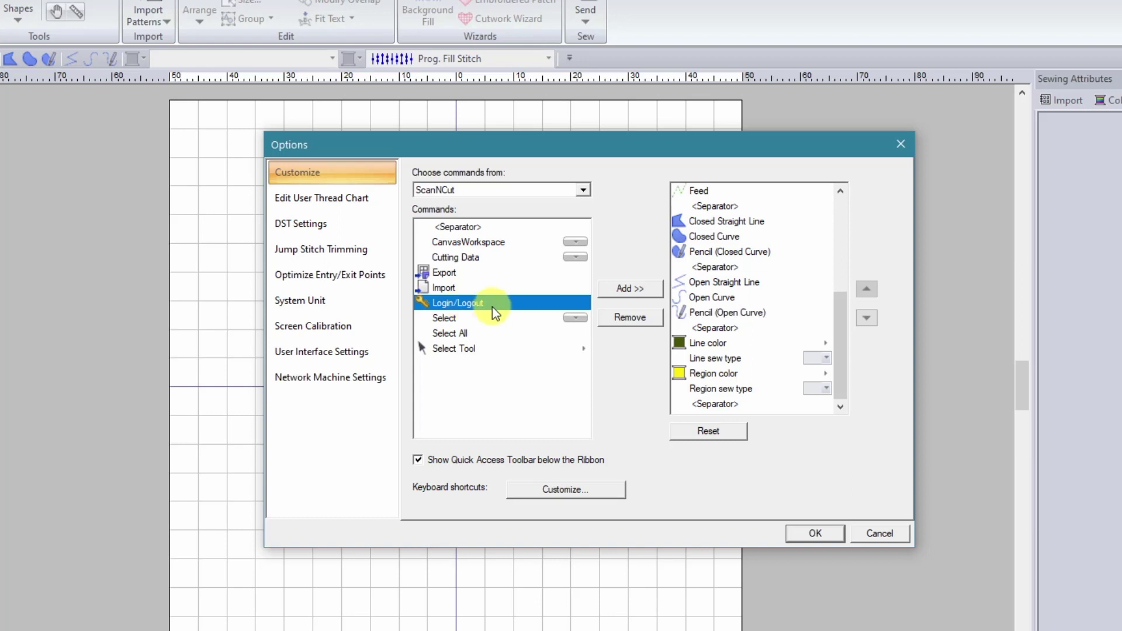
{"action": "left_click", "coordinate": [451, 272]}
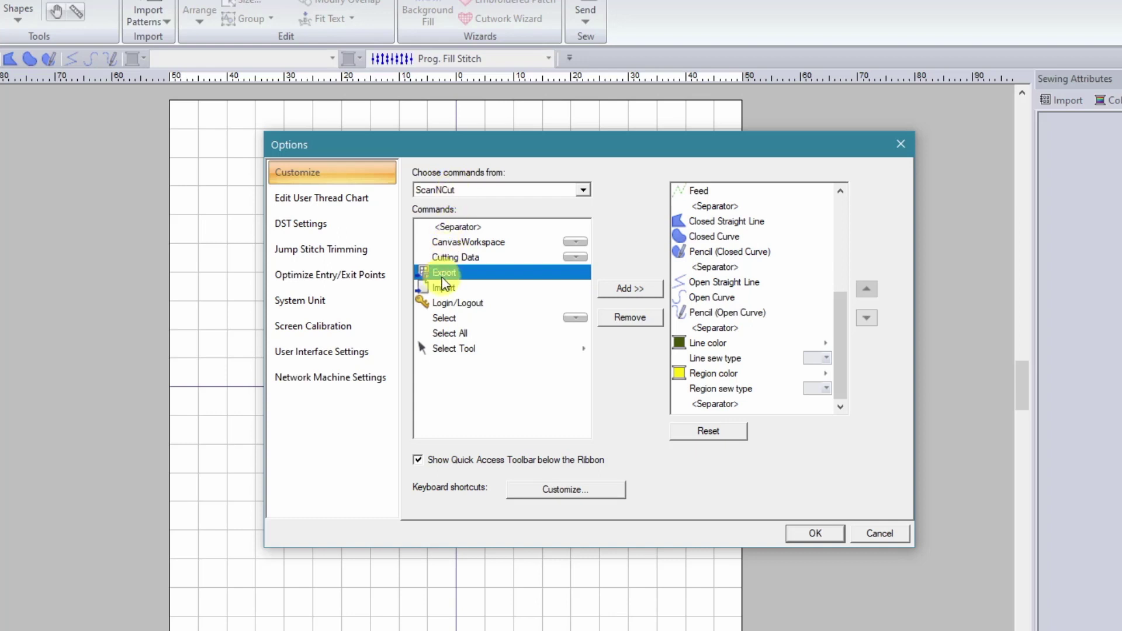
{"action": "left_click", "coordinate": [632, 289]}
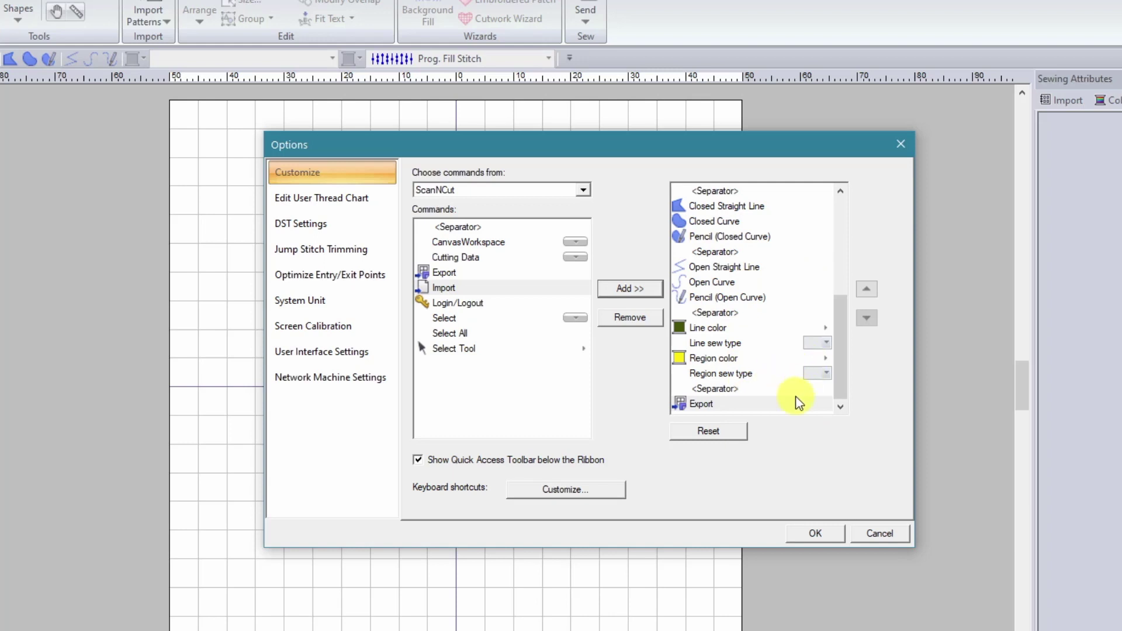
Move Export up, then back down to the end of the toolbar list
{"action": "left_click", "coordinate": [748, 408]}
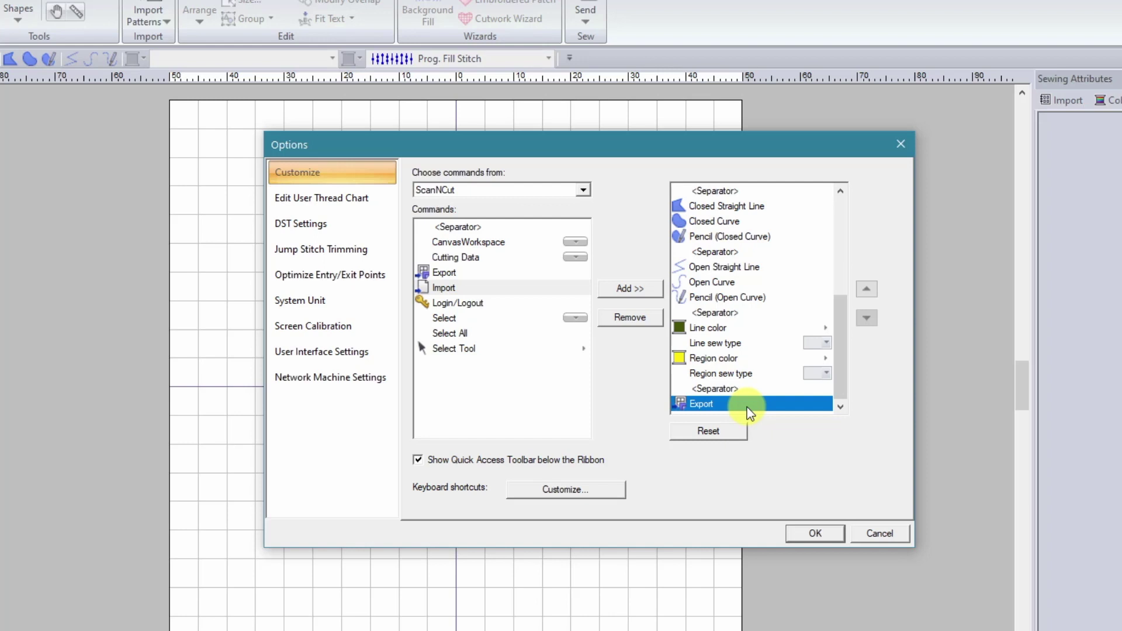
{"action": "left_click", "coordinate": [867, 289]}
{"action": "left_click", "coordinate": [867, 289]}
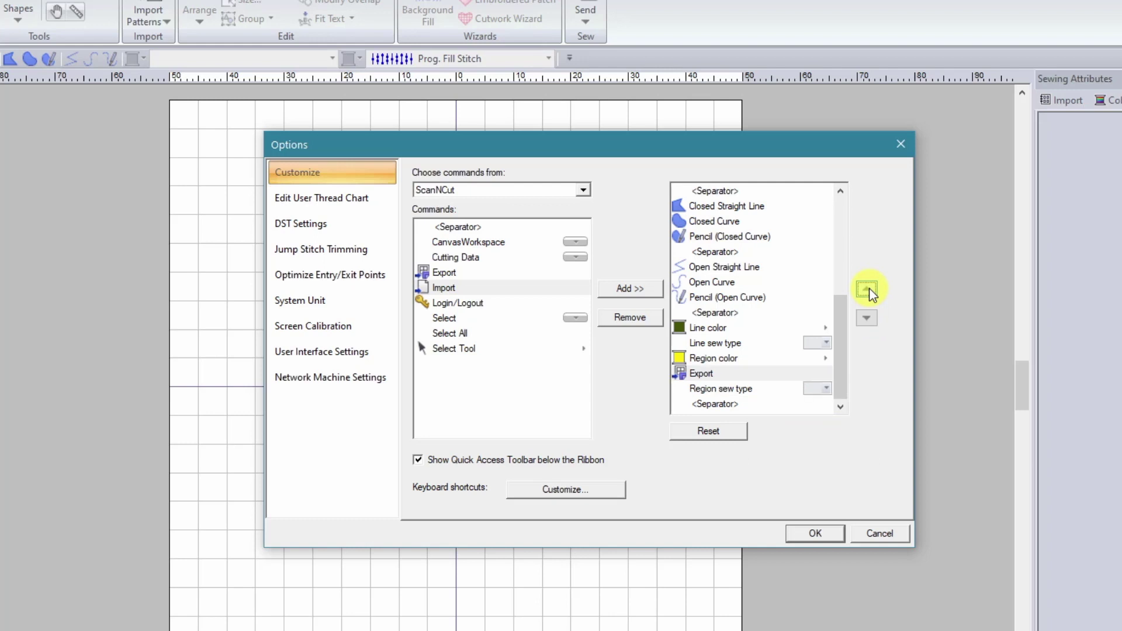
{"action": "left_click", "coordinate": [867, 289]}
{"action": "left_click", "coordinate": [866, 317]}
{"action": "left_click", "coordinate": [865, 317]}
{"action": "left_click", "coordinate": [865, 317]}
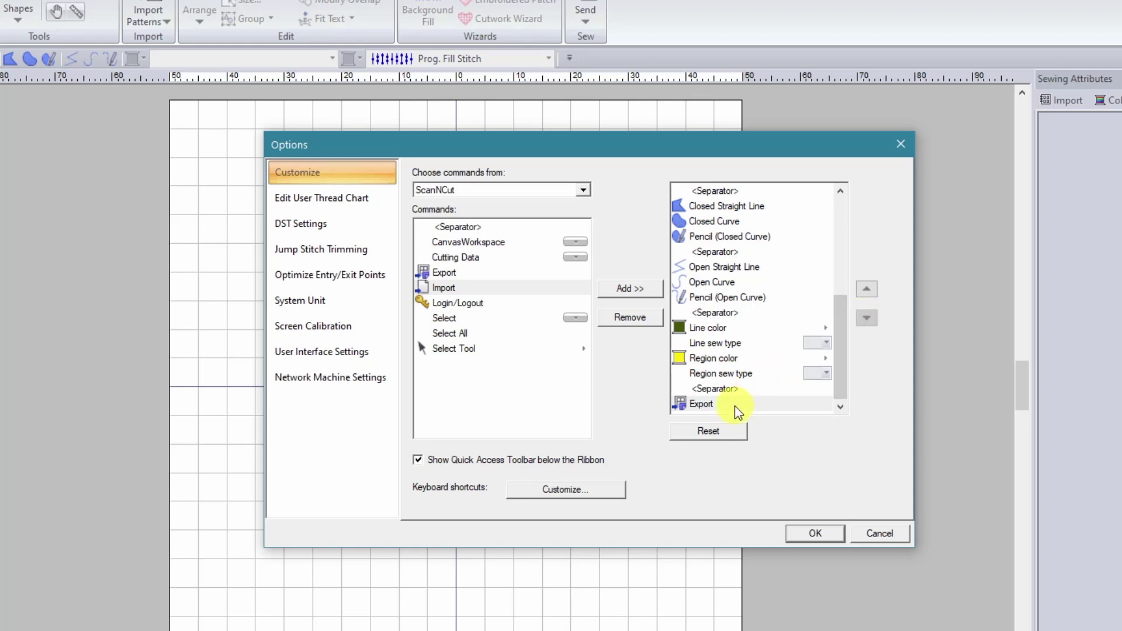
Add the ScanNCut Import command and place it just above Export
{"action": "left_click", "coordinate": [434, 288]}
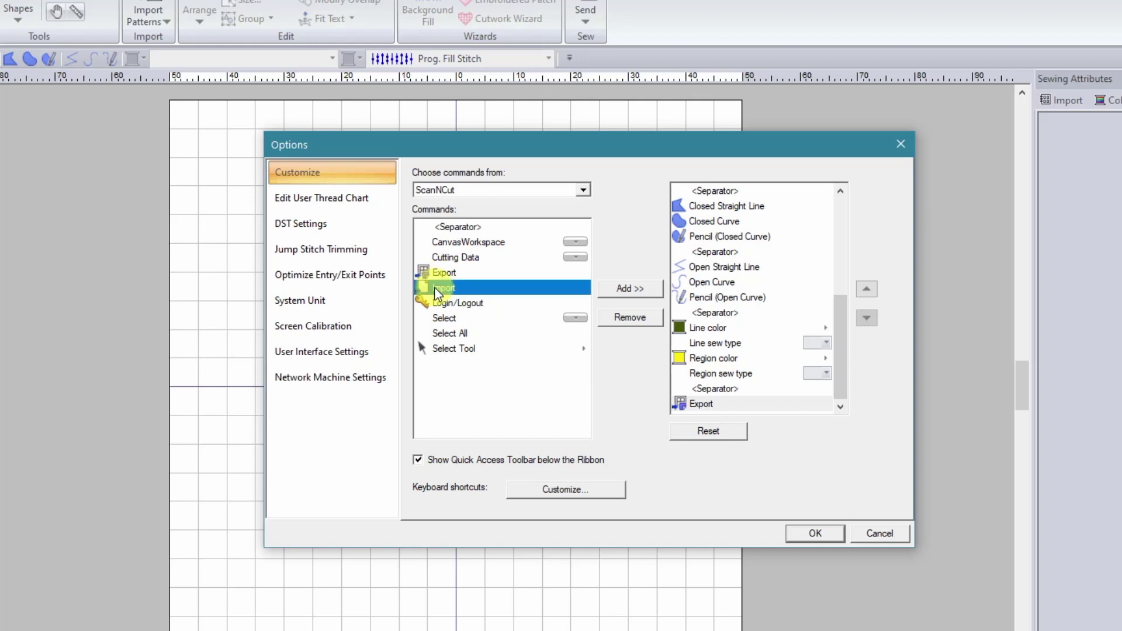
{"action": "left_click", "coordinate": [630, 293]}
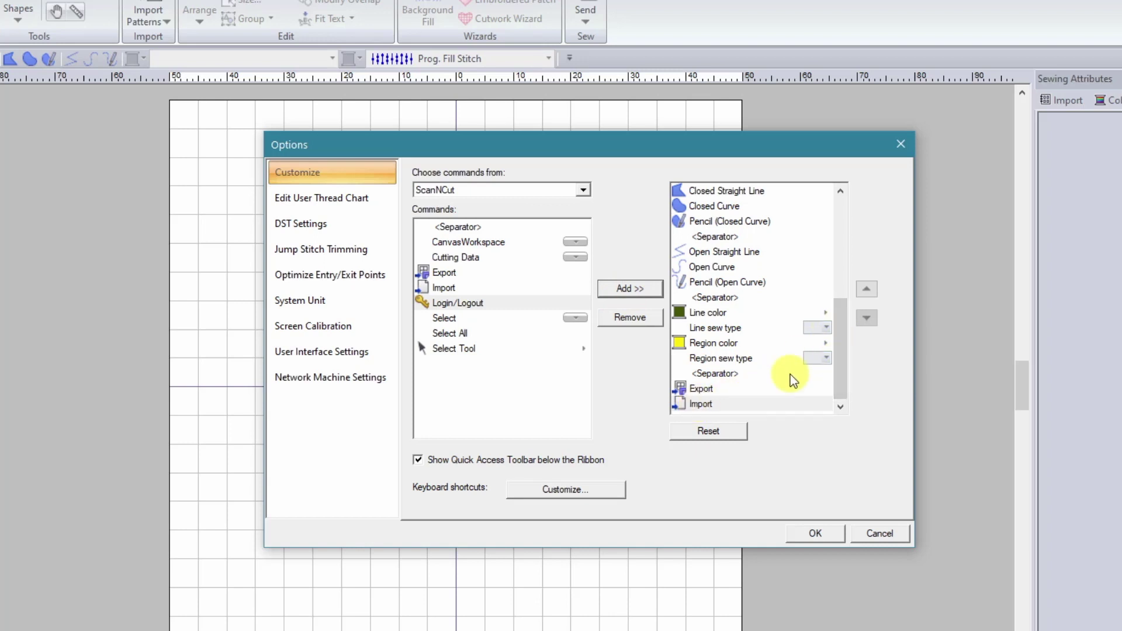
{"action": "left_click", "coordinate": [867, 289]}
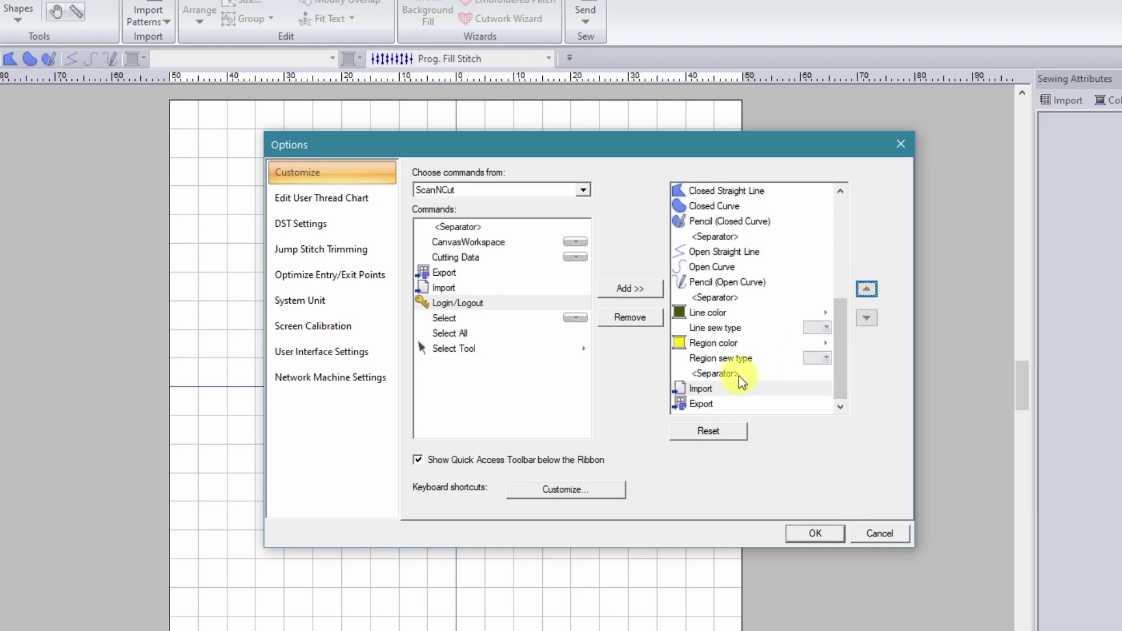
{"action": "left_click", "coordinate": [703, 405]}
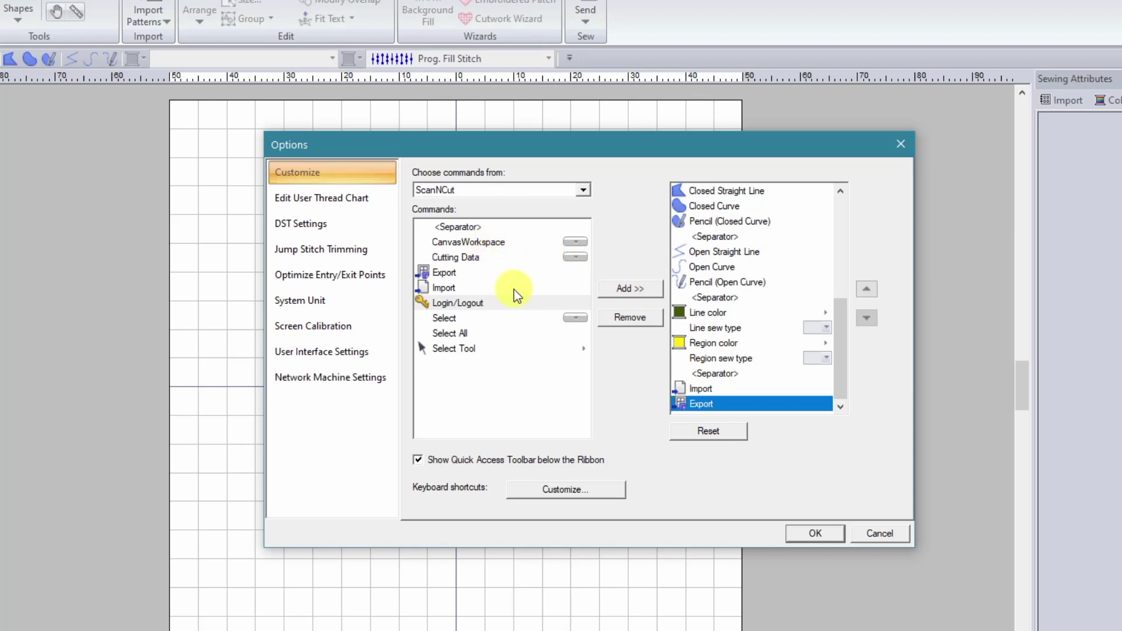
Add a separator after Export and confirm the Options dialog with OK
{"action": "left_click", "coordinate": [466, 232]}
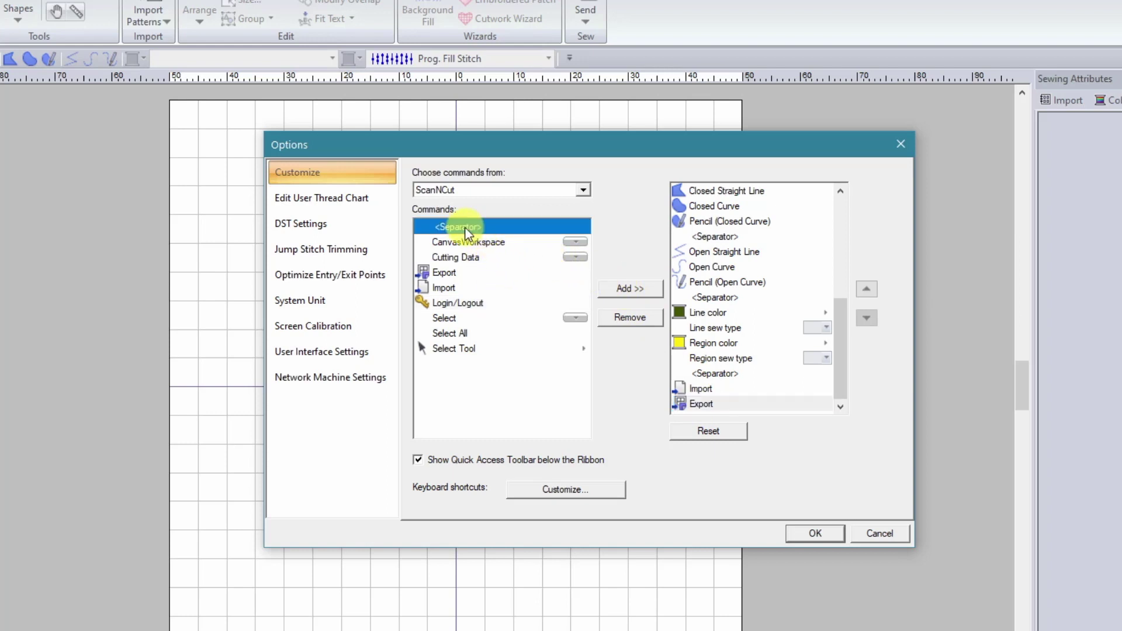
{"action": "left_click", "coordinate": [632, 289]}
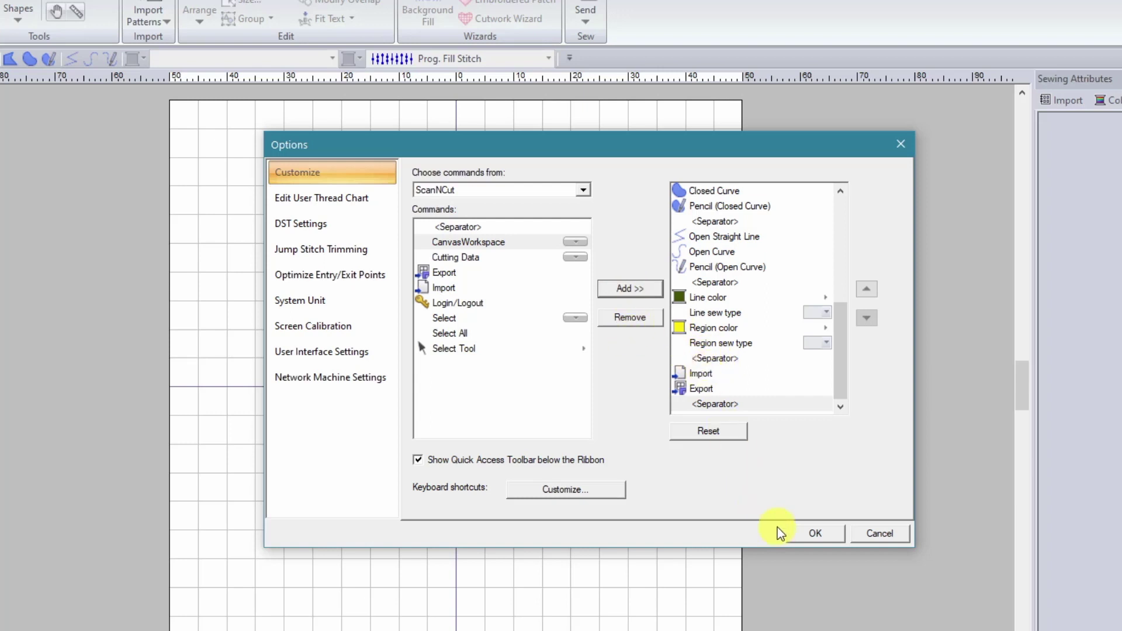
{"action": "left_click", "coordinate": [819, 532]}
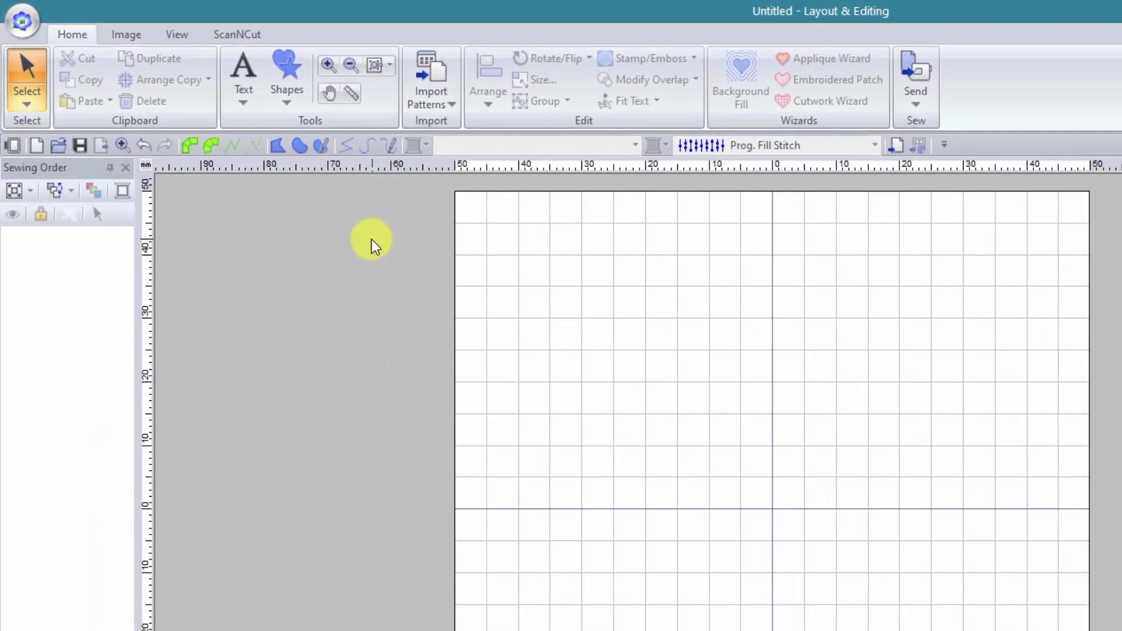
Add the Auto Punch wizard from the Image tab to the Quick Access Toolbar
{"action": "left_click", "coordinate": [135, 33]}
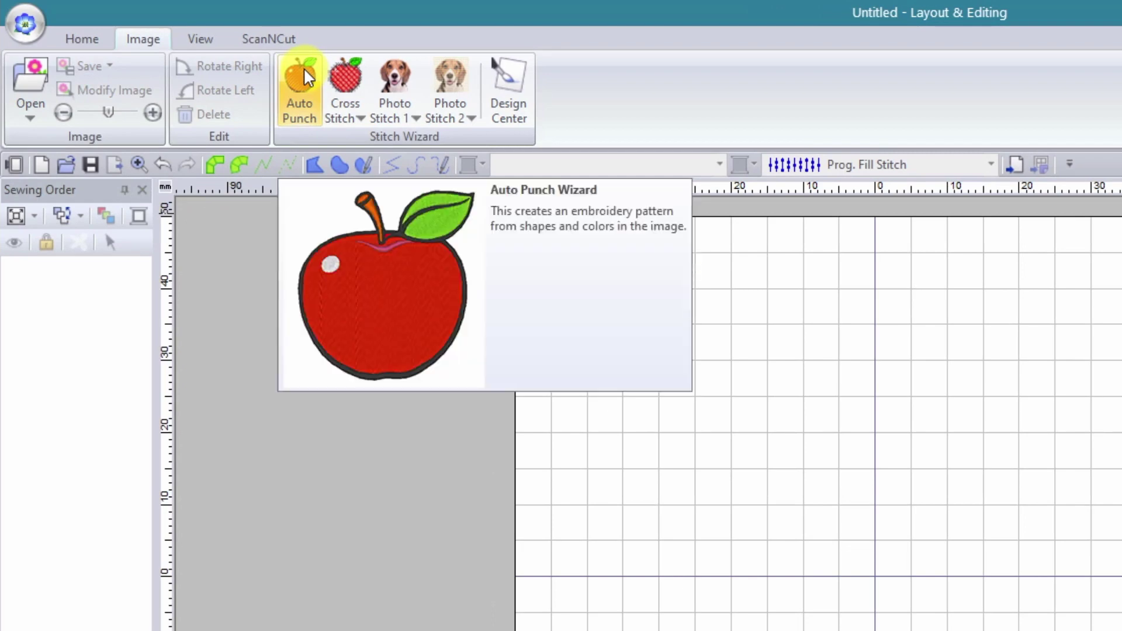
{"action": "right_click", "coordinate": [304, 70]}
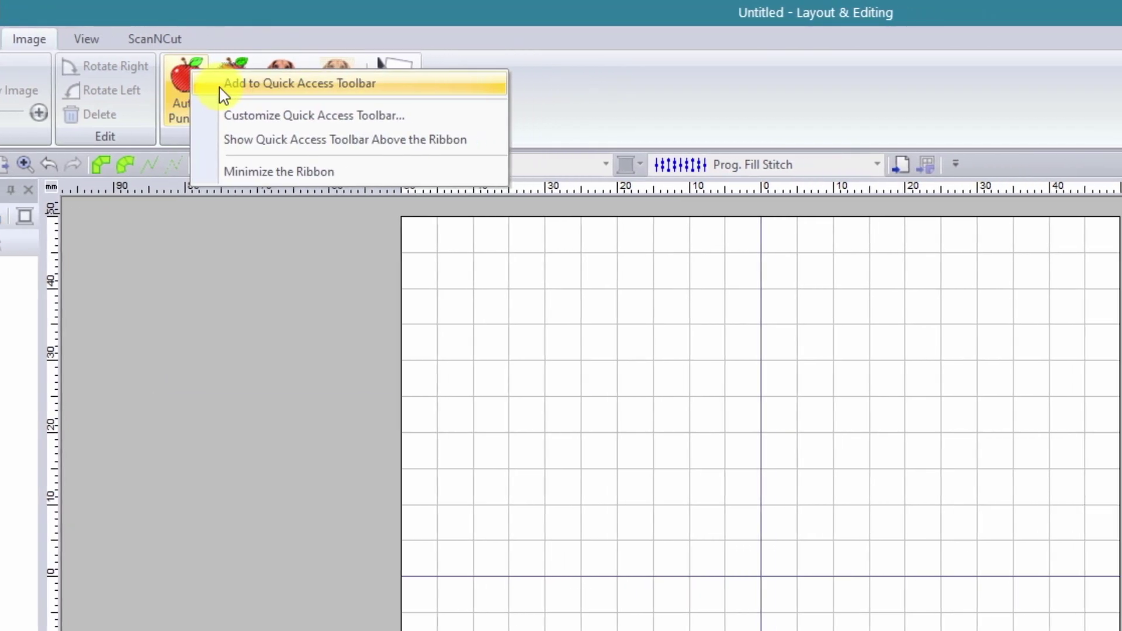
{"action": "left_click", "coordinate": [79, 86]}
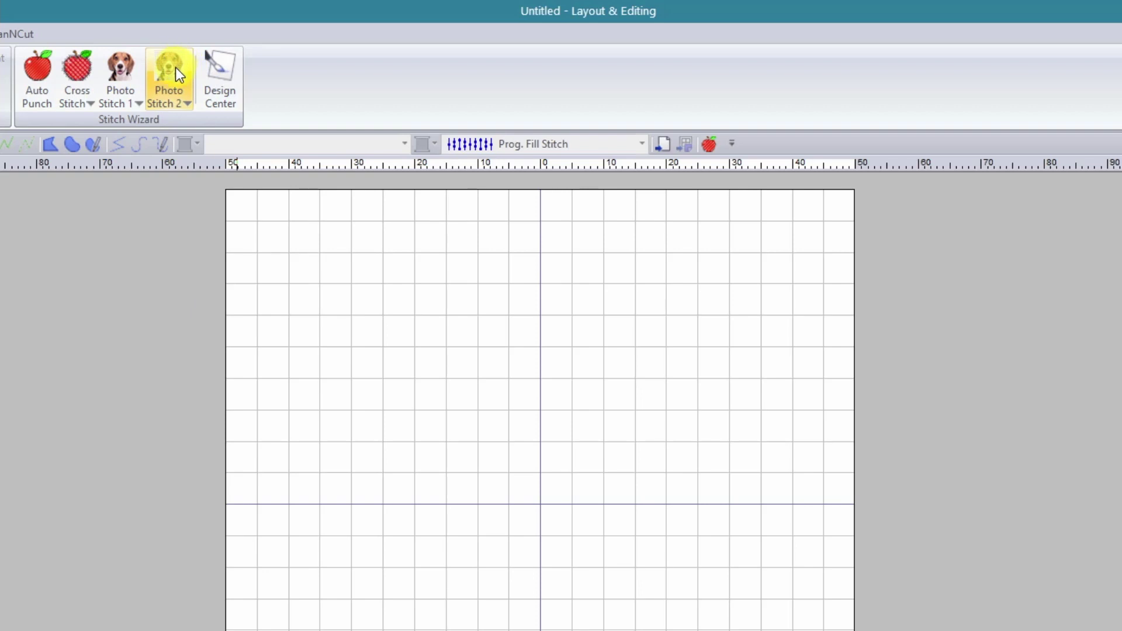
Add the Photo Stitch 1 Wizard to the Quick Access Toolbar from its context menu
{"action": "right_click", "coordinate": [128, 68]}
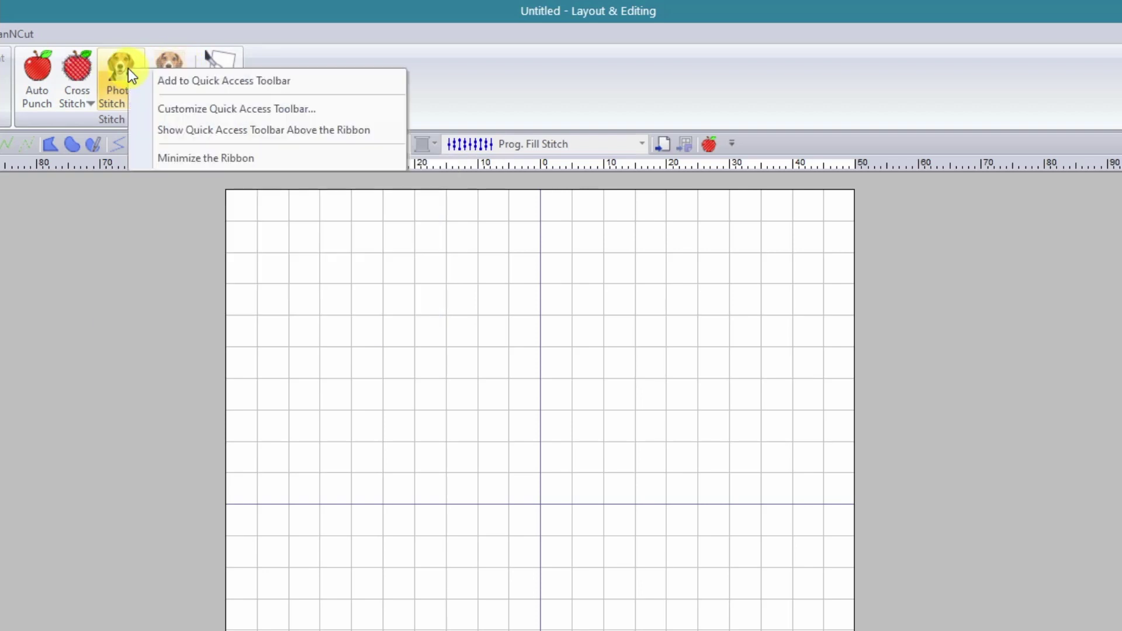
{"action": "left_click", "coordinate": [167, 81]}
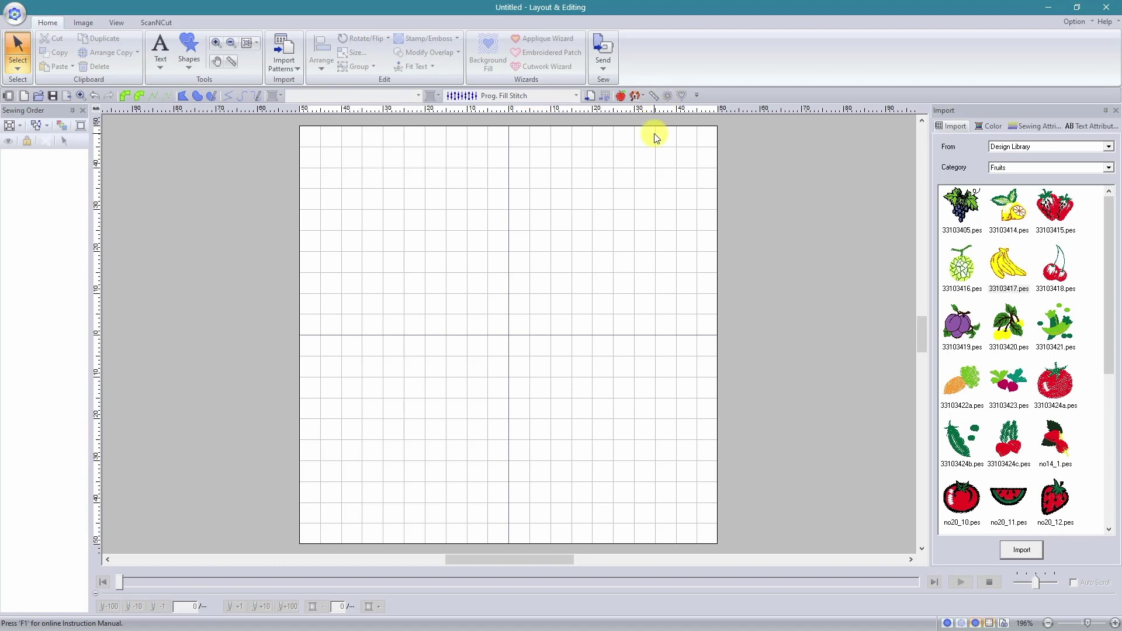
Reopen the Customize settings through the toolbar dropdown's More Commands
{"action": "left_click", "coordinate": [697, 97]}
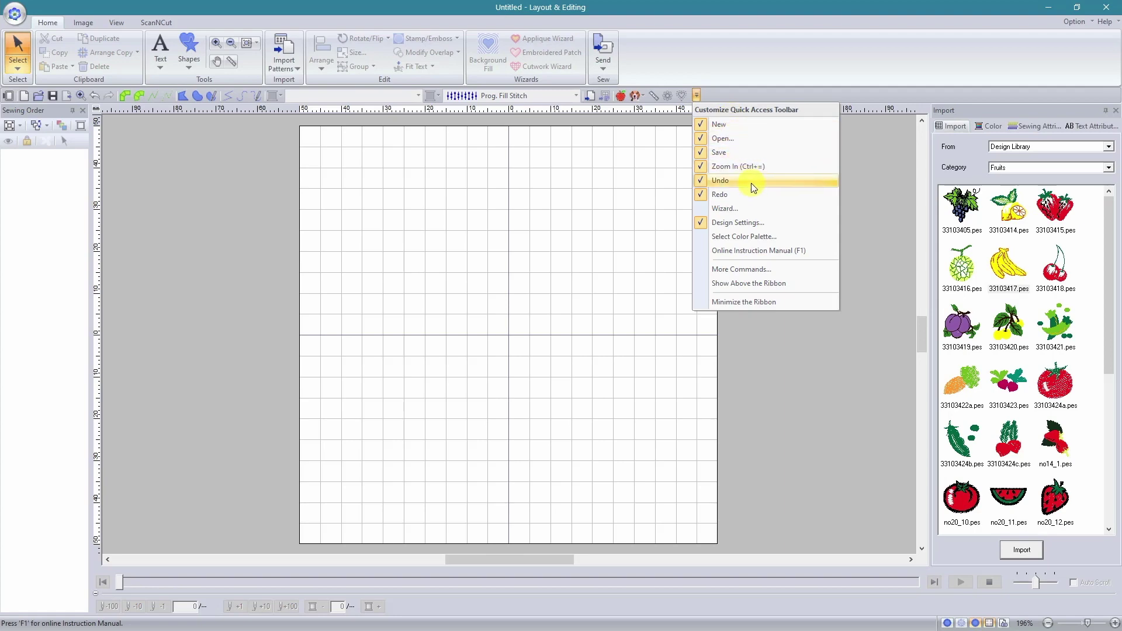
{"action": "left_click", "coordinate": [774, 270]}
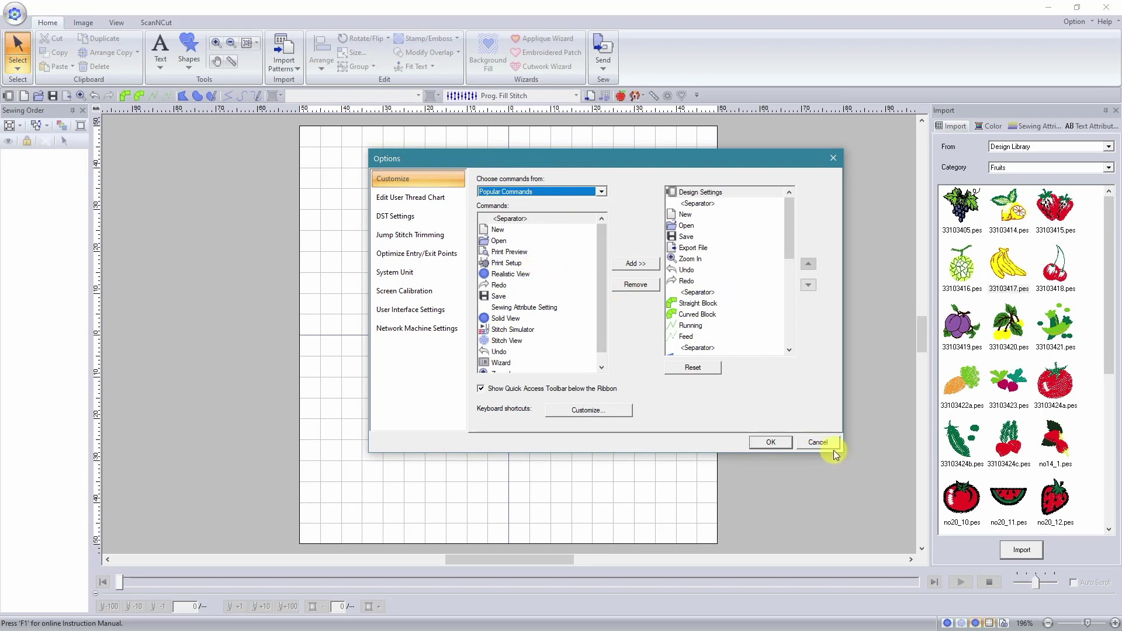
{"action": "left_click", "coordinate": [819, 442]}
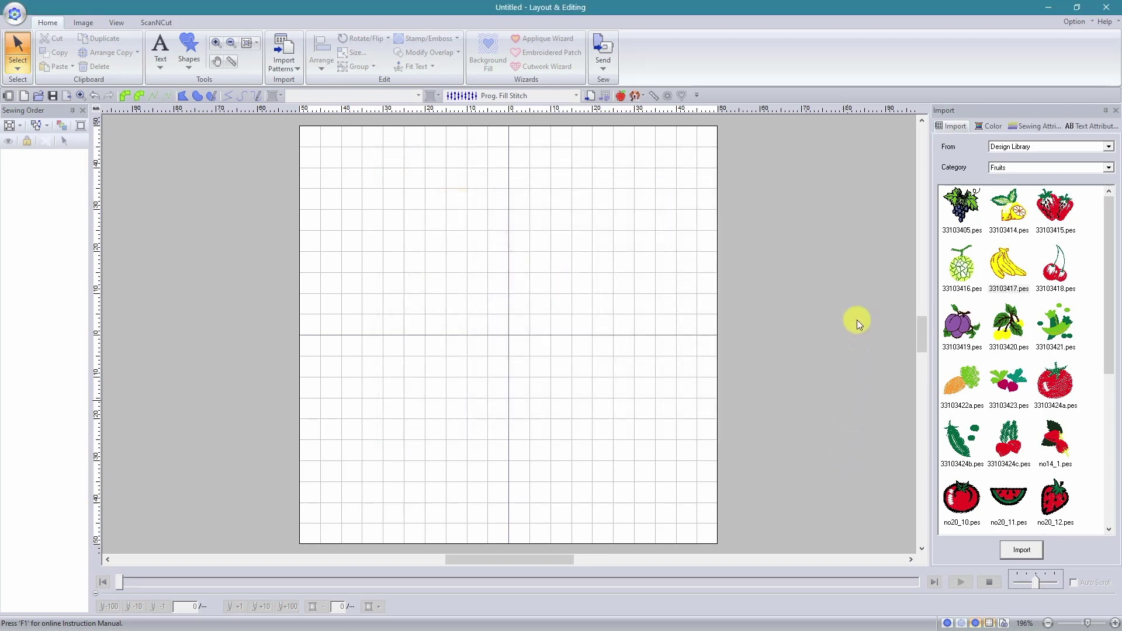
{"action": "right_click", "coordinate": [741, 96]}
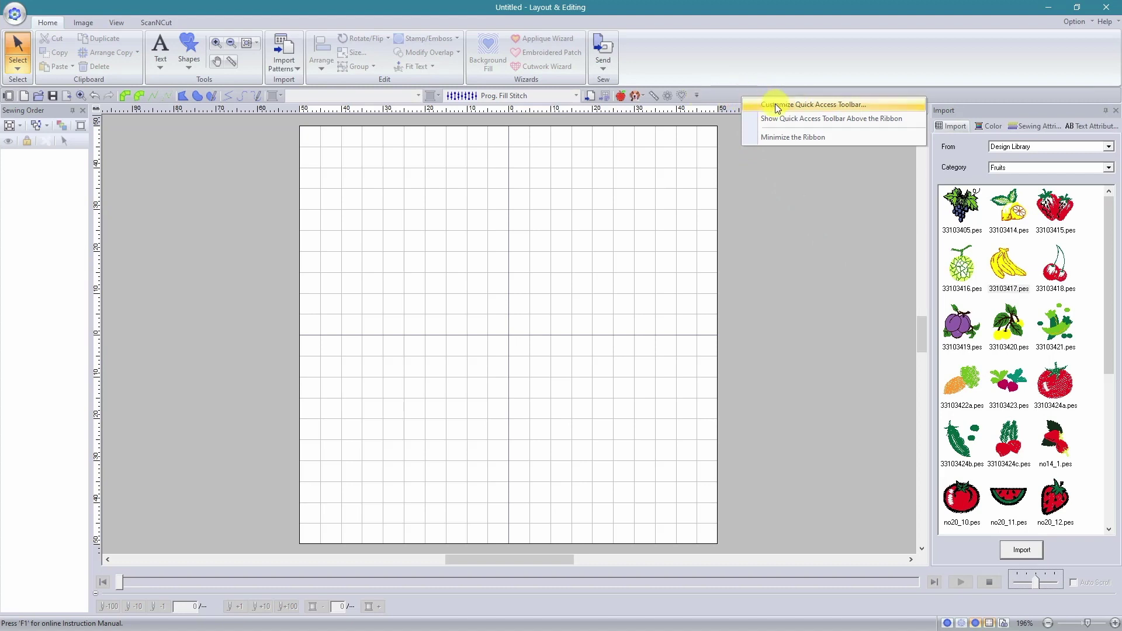
{"action": "left_click", "coordinate": [796, 110]}
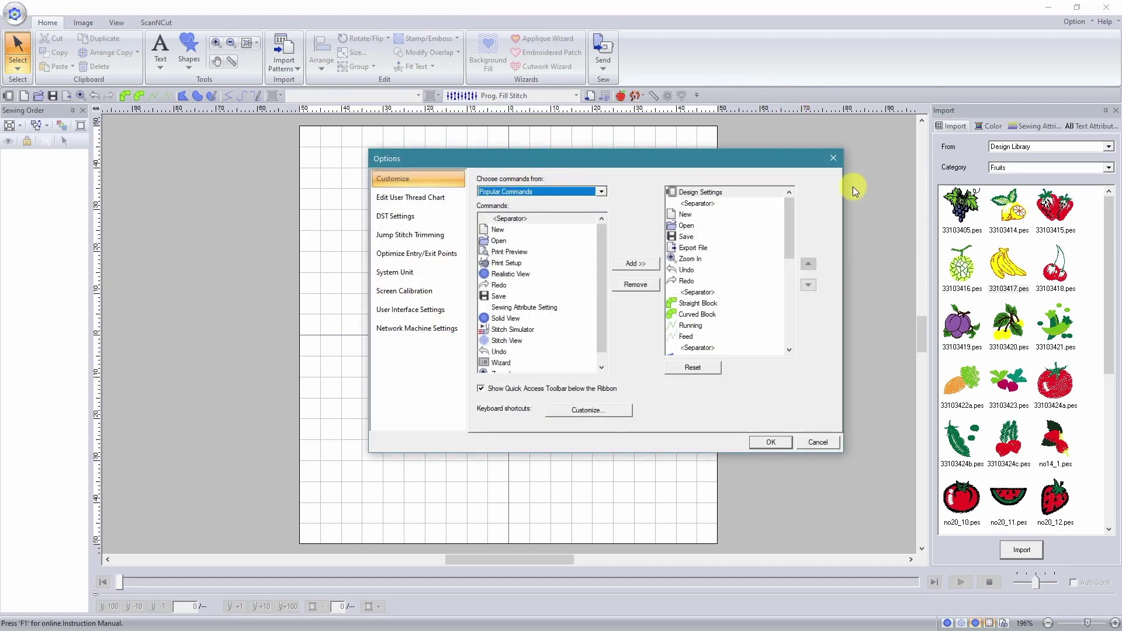
{"action": "left_click", "coordinate": [819, 443]}
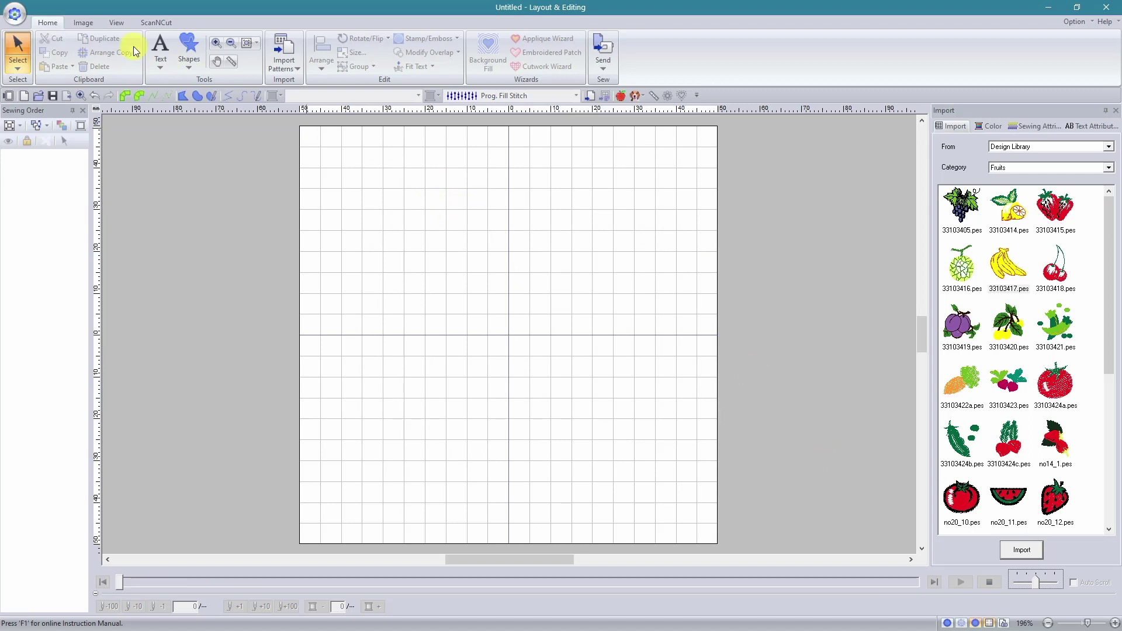
{"action": "left_click", "coordinate": [19, 14]}
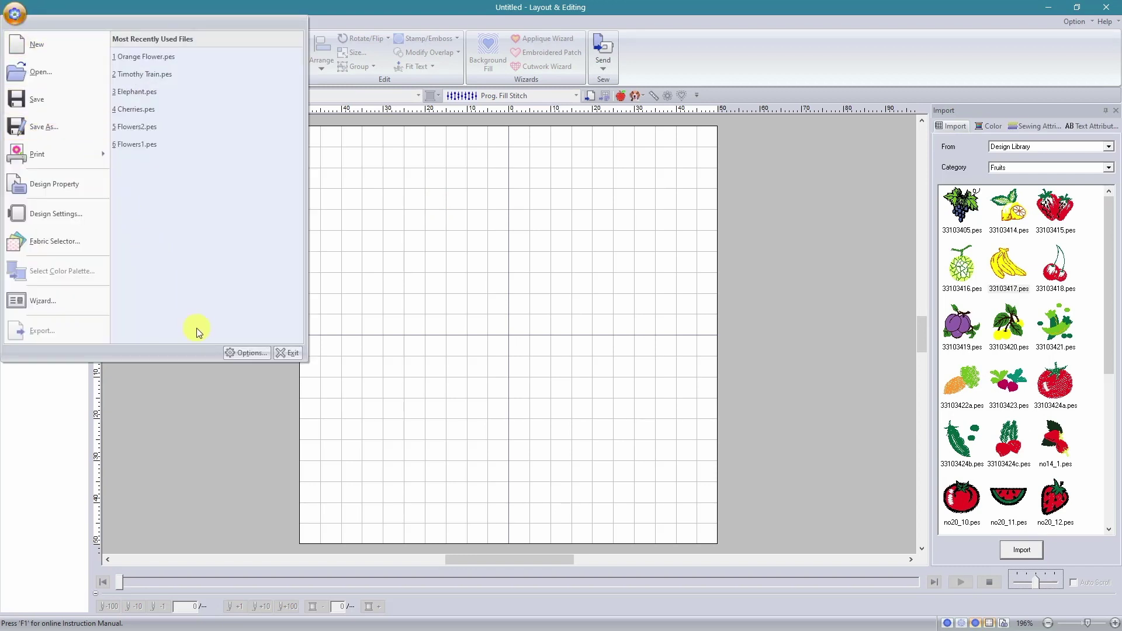
{"action": "left_click", "coordinate": [261, 356]}
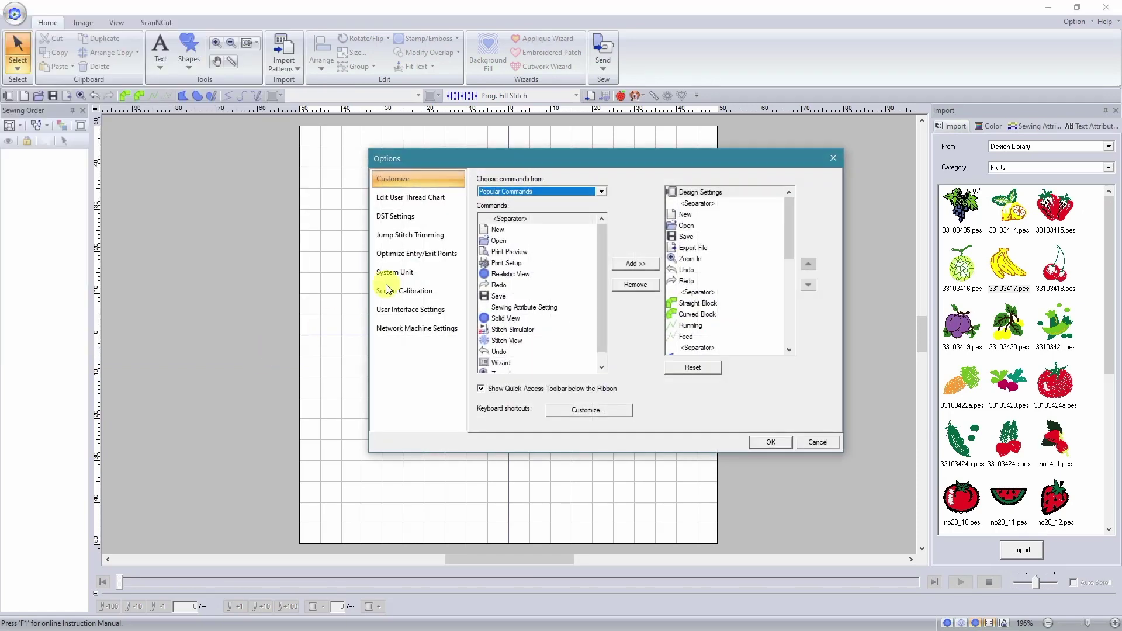
{"action": "left_click", "coordinate": [818, 445]}
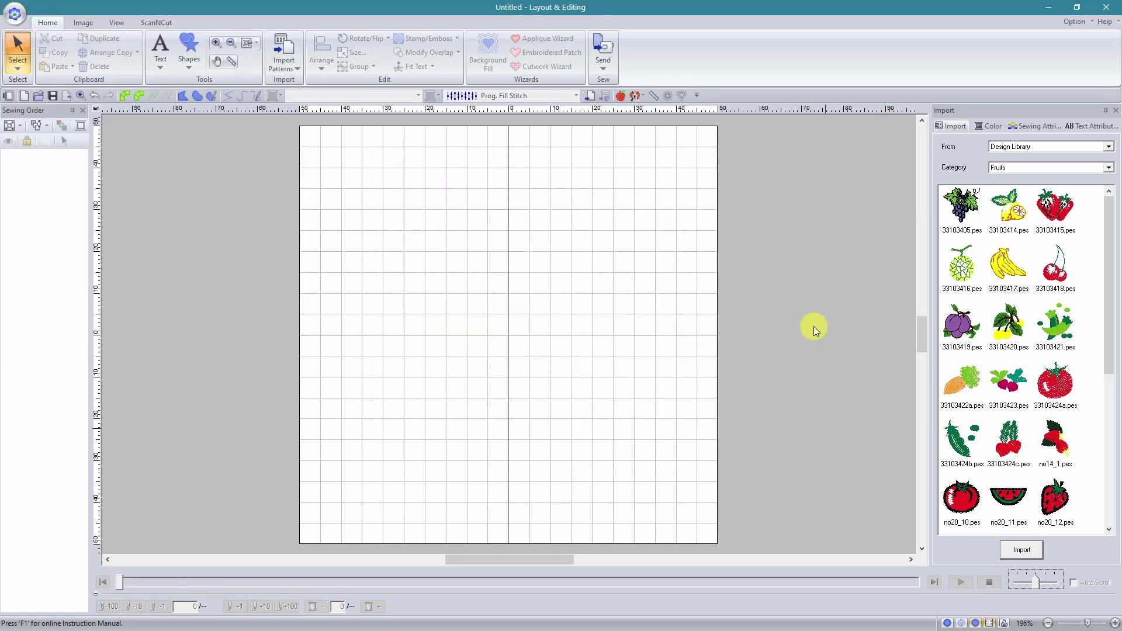
{"action": "right_click", "coordinate": [720, 94]}
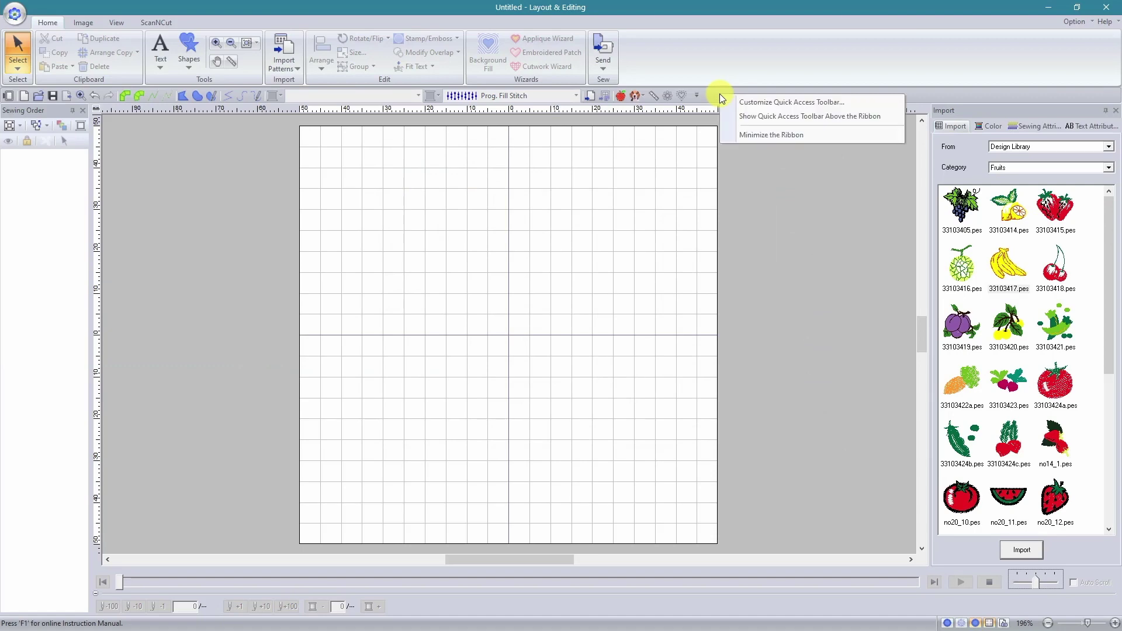
{"action": "left_click", "coordinate": [748, 103]}
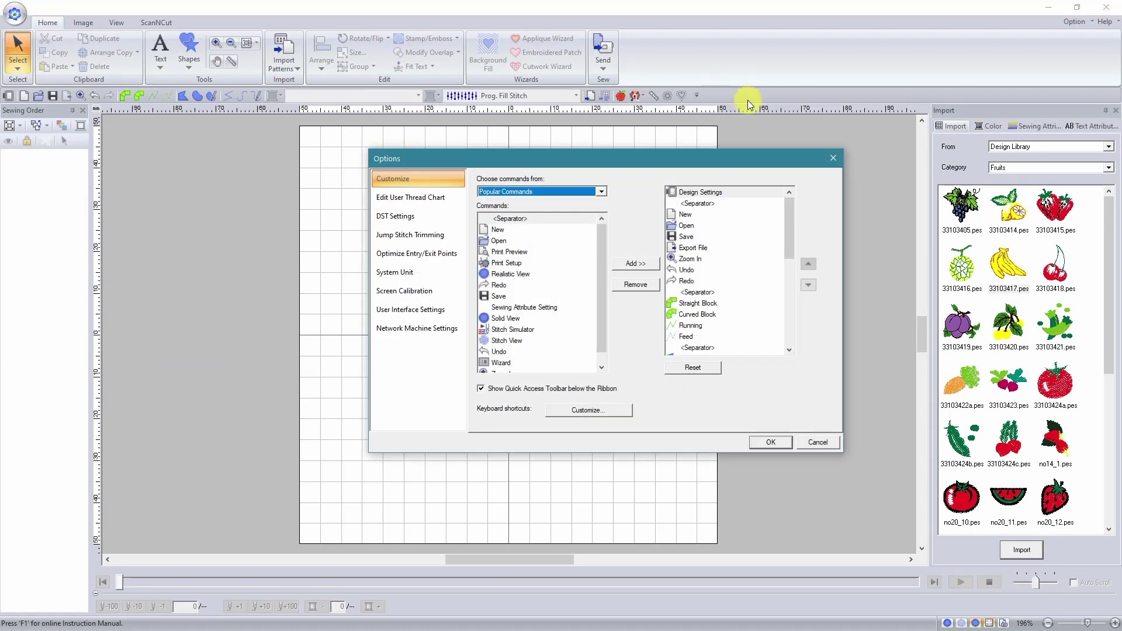
{"action": "left_click", "coordinate": [826, 446]}
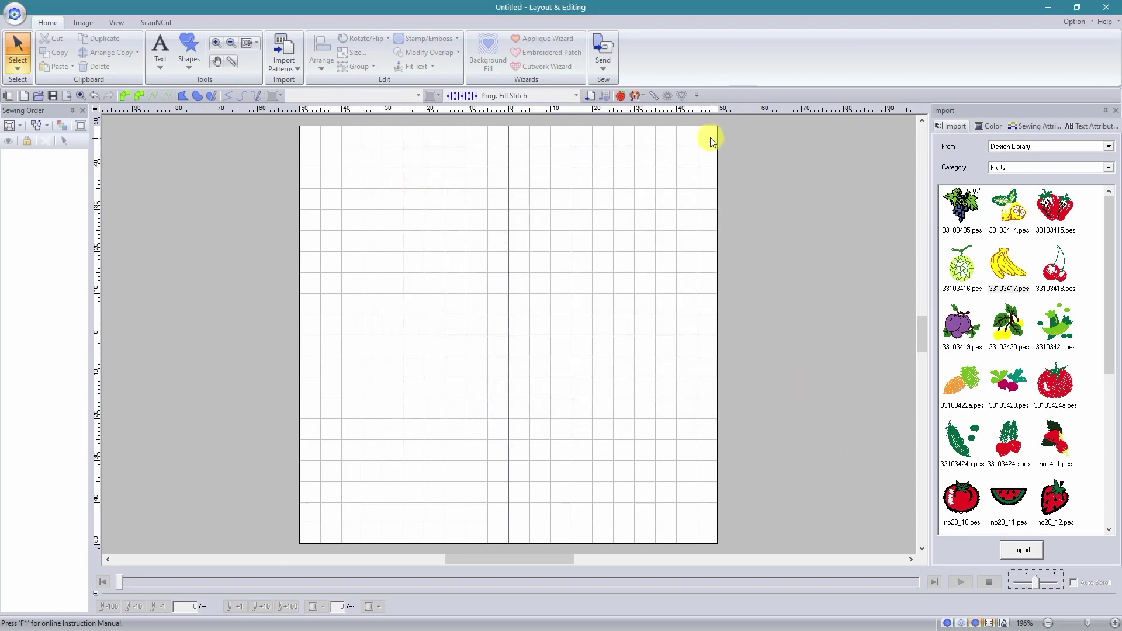
{"action": "left_click", "coordinate": [697, 96]}
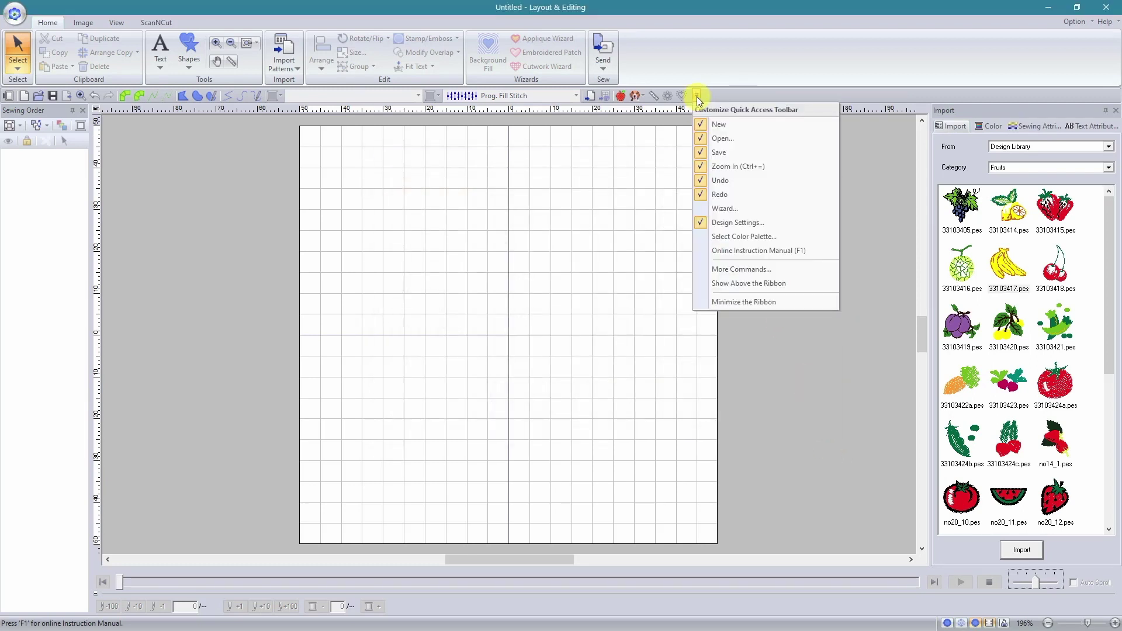
{"action": "left_click", "coordinate": [735, 270]}
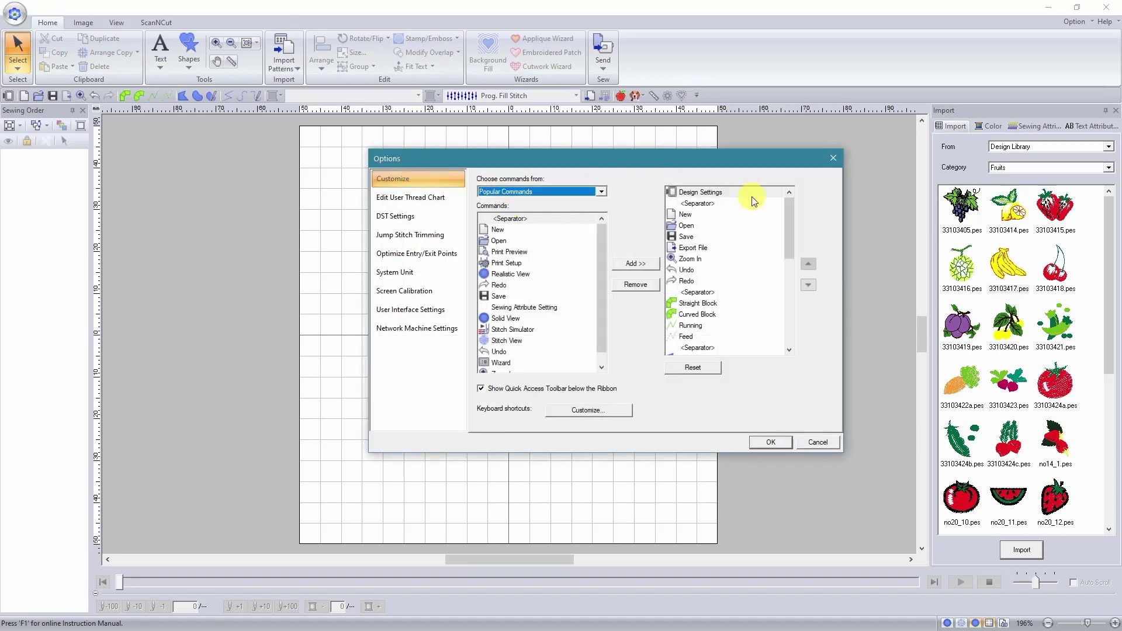
{"action": "left_click", "coordinate": [821, 443]}
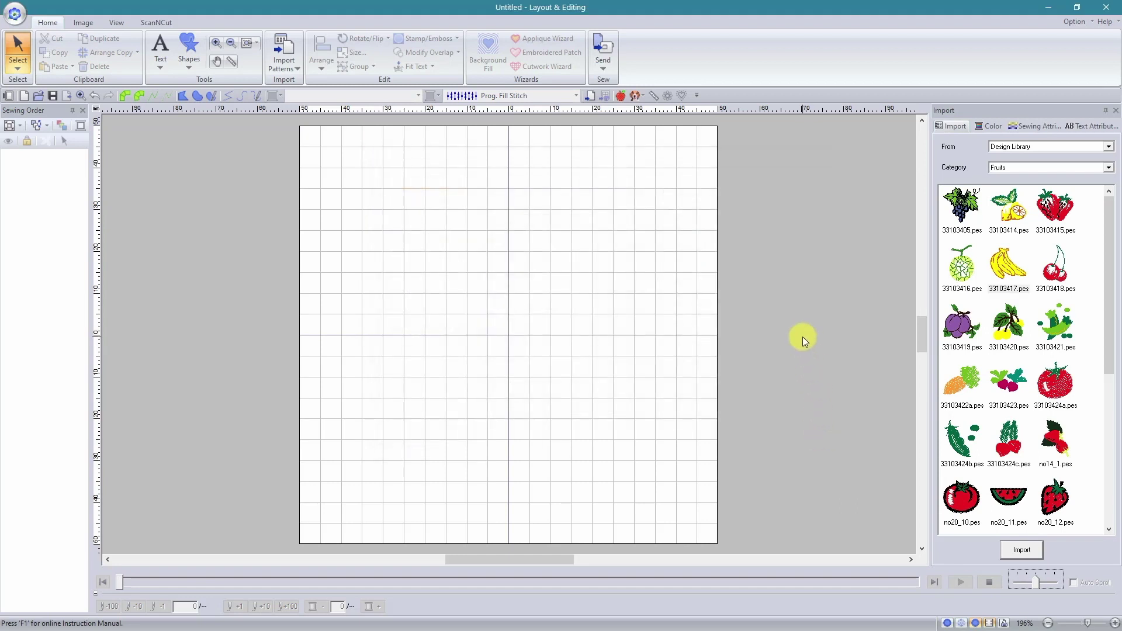
Remove Photo Stitch 1 Wizard from the Quick Access Toolbar command list
{"action": "left_click", "coordinate": [730, 96]}
{"action": "left_click", "coordinate": [732, 101]}
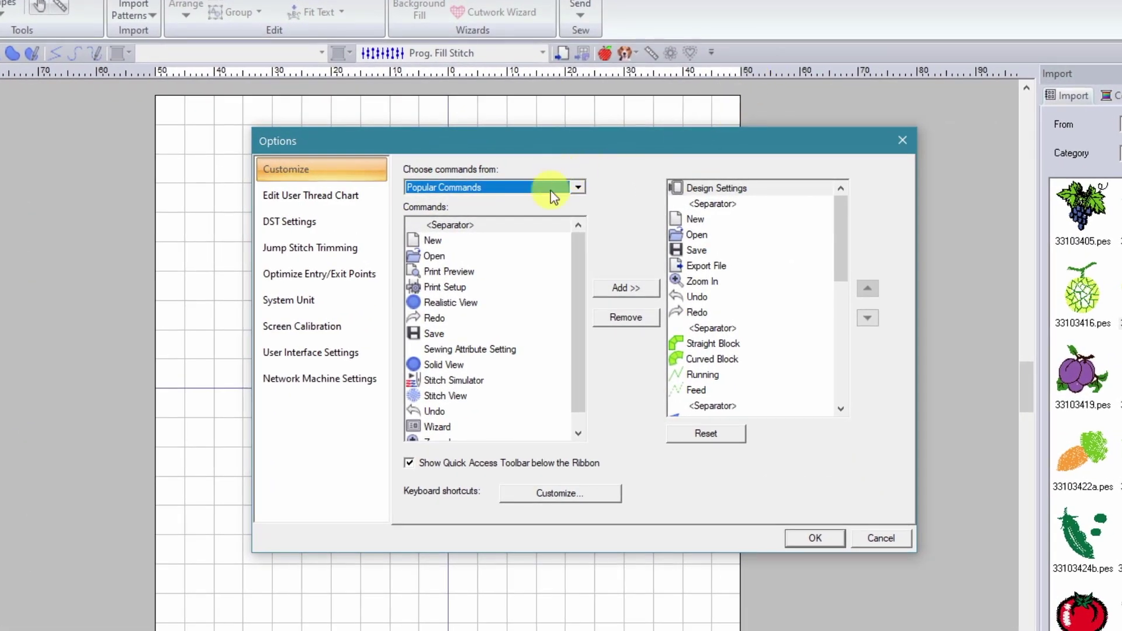
{"action": "left_click_drag", "start_coordinate": [842, 232], "coordinate": [846, 386]}
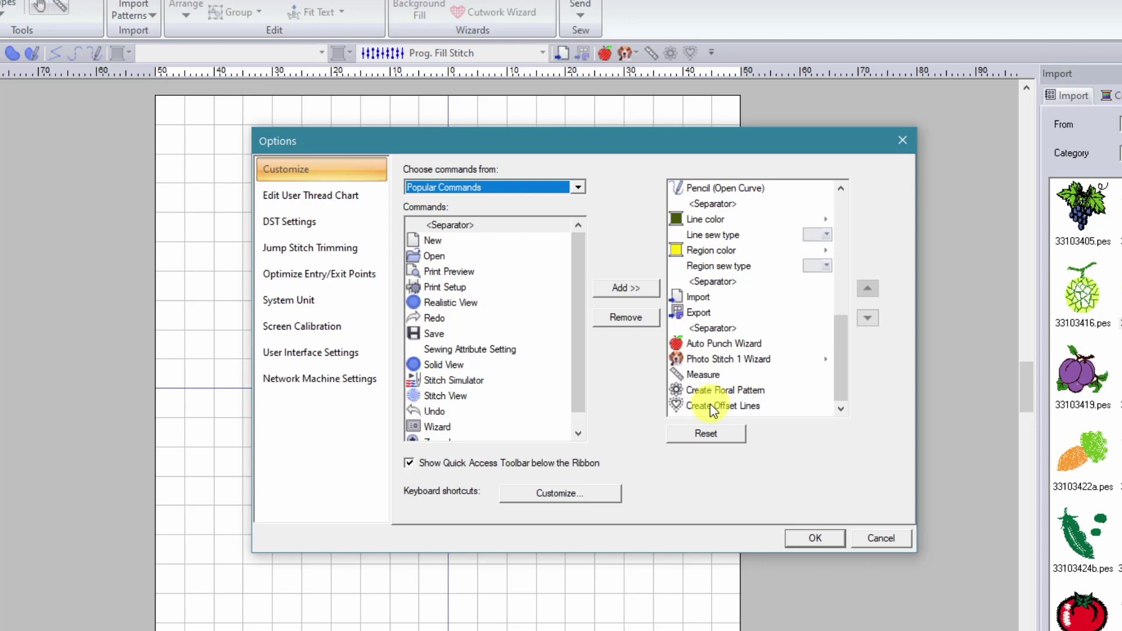
{"action": "left_click", "coordinate": [731, 361]}
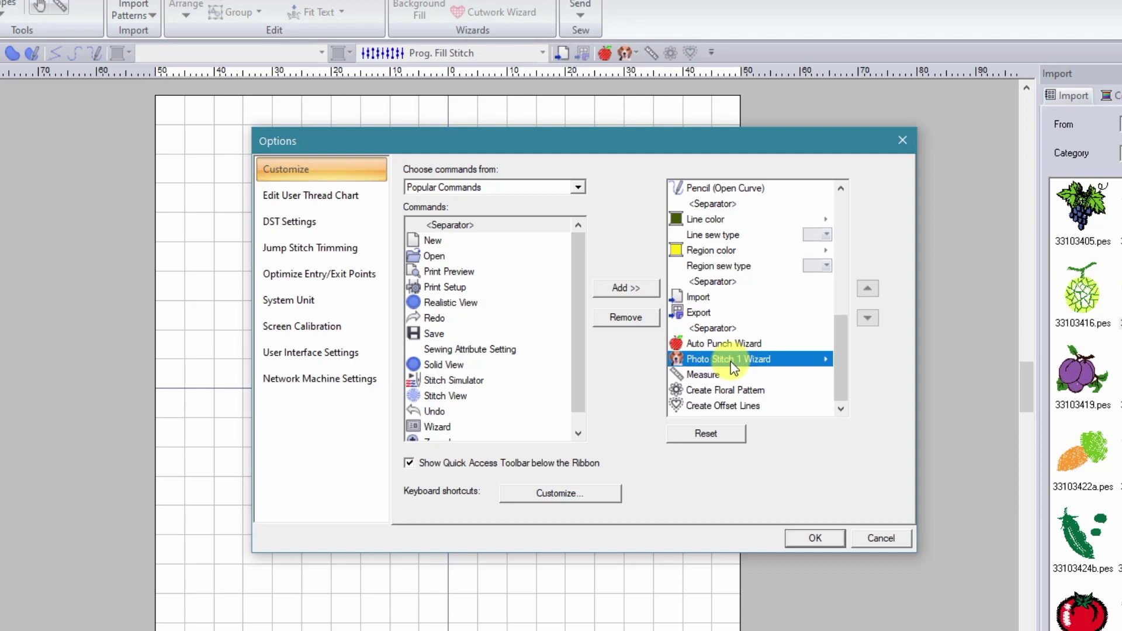
{"action": "left_click", "coordinate": [630, 316]}
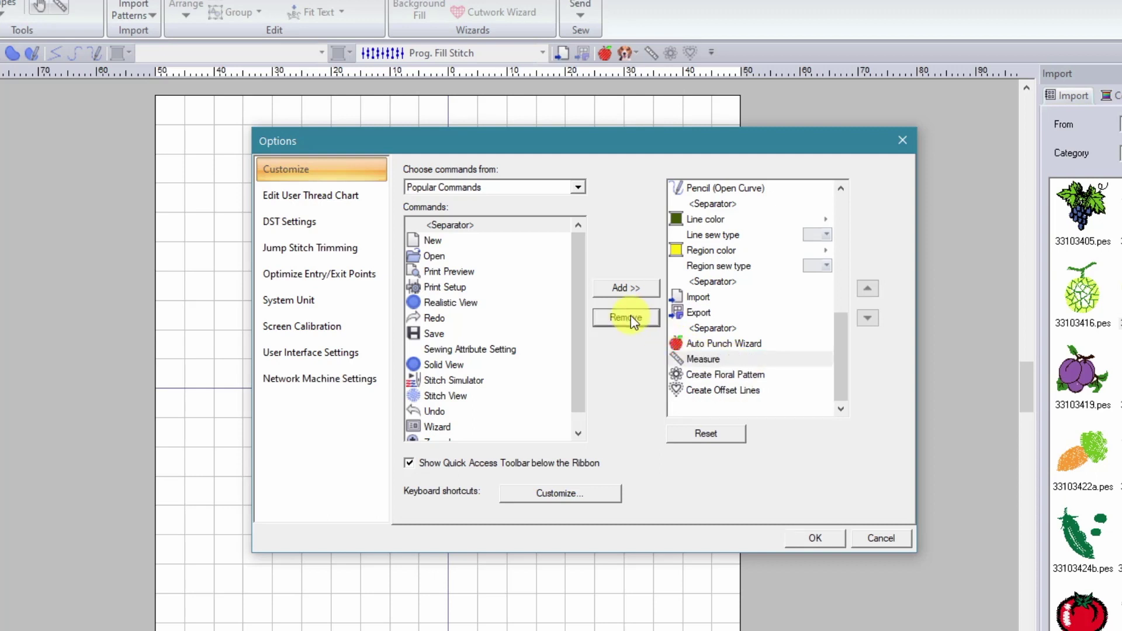
Add Photo Stitch 2 Wizard from the Image commands to the toolbar list
{"action": "left_click", "coordinate": [579, 188]}
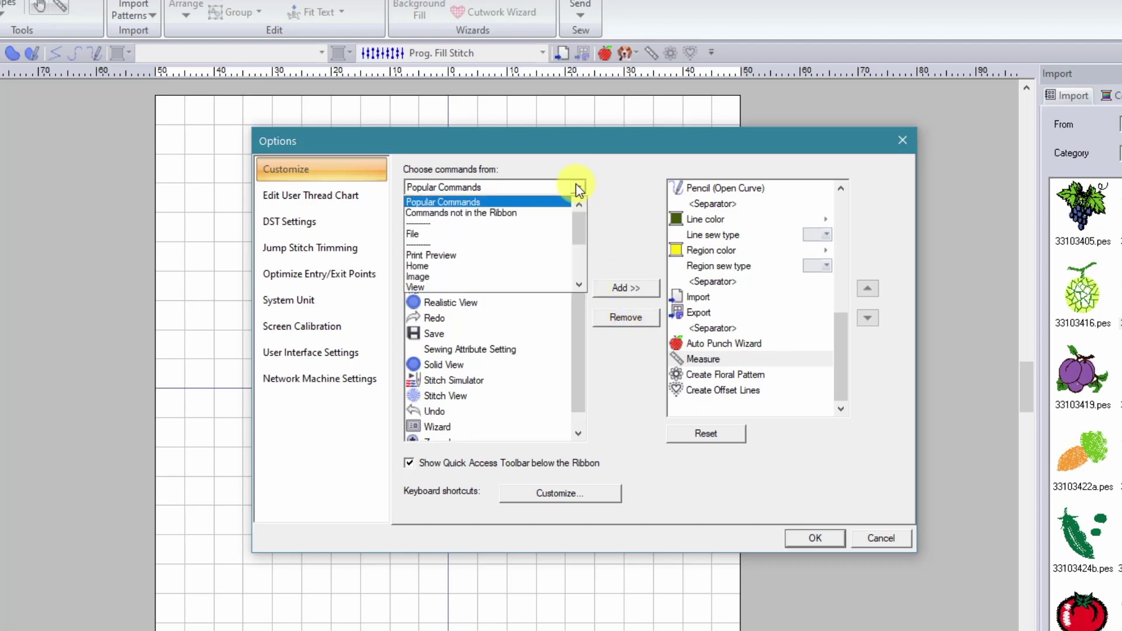
{"action": "left_click", "coordinate": [529, 275]}
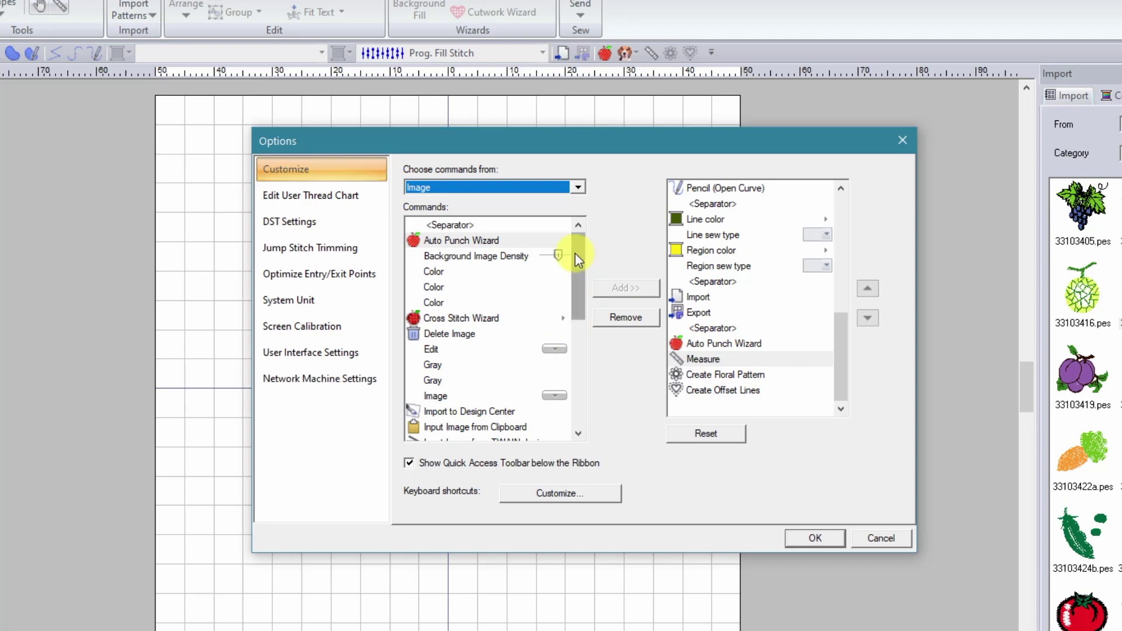
{"action": "left_click_drag", "start_coordinate": [575, 254], "coordinate": [573, 384]}
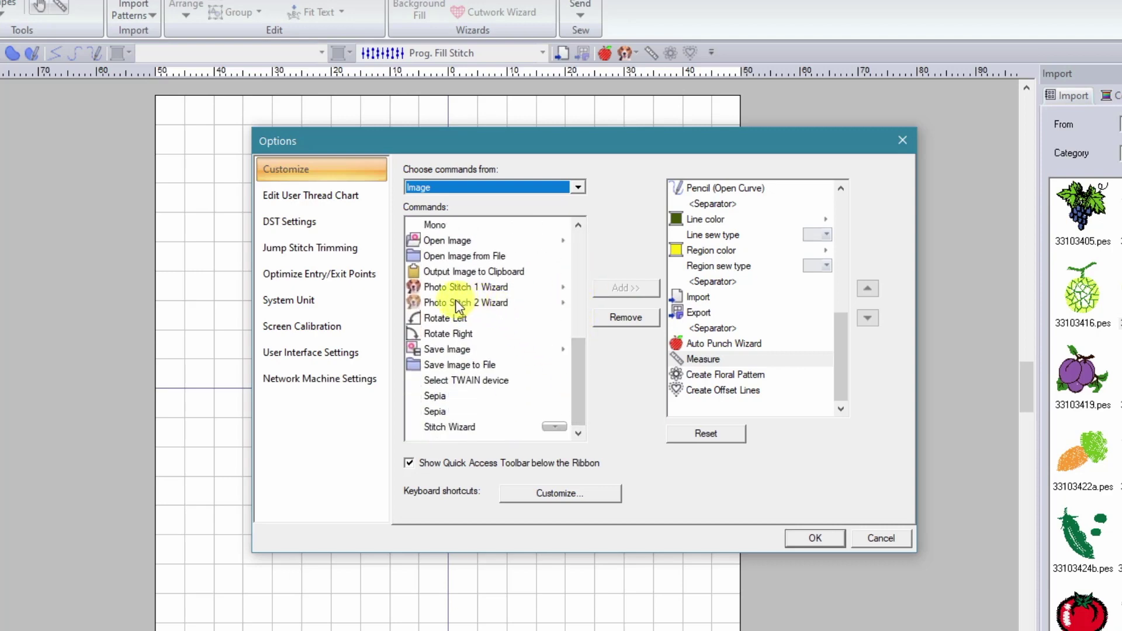
{"action": "left_click", "coordinate": [426, 302]}
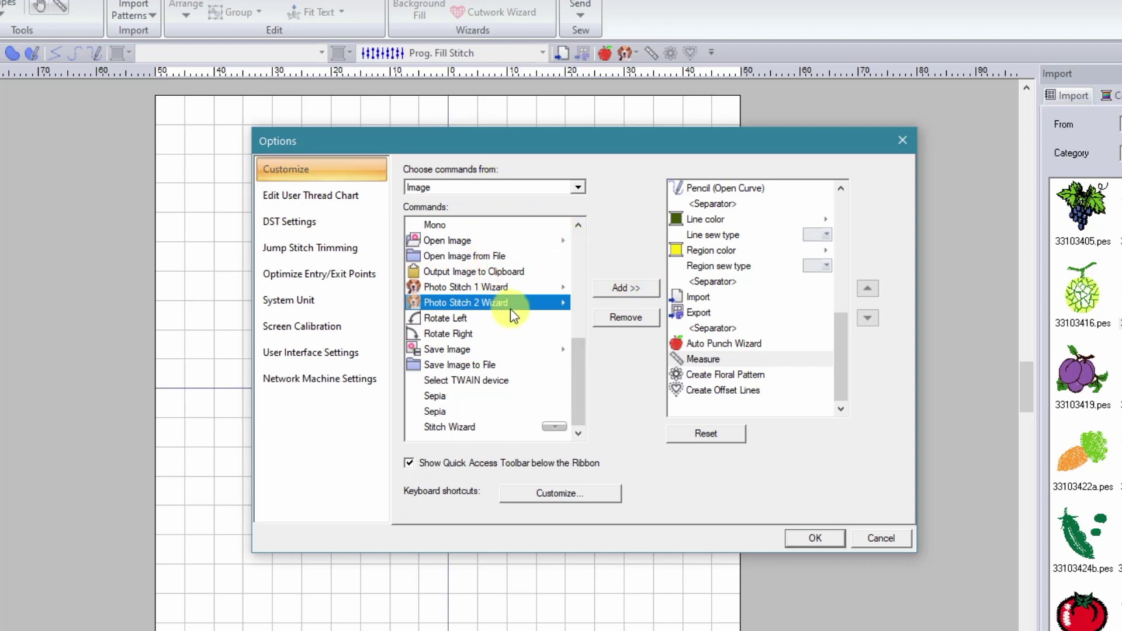
{"action": "left_click", "coordinate": [633, 286]}
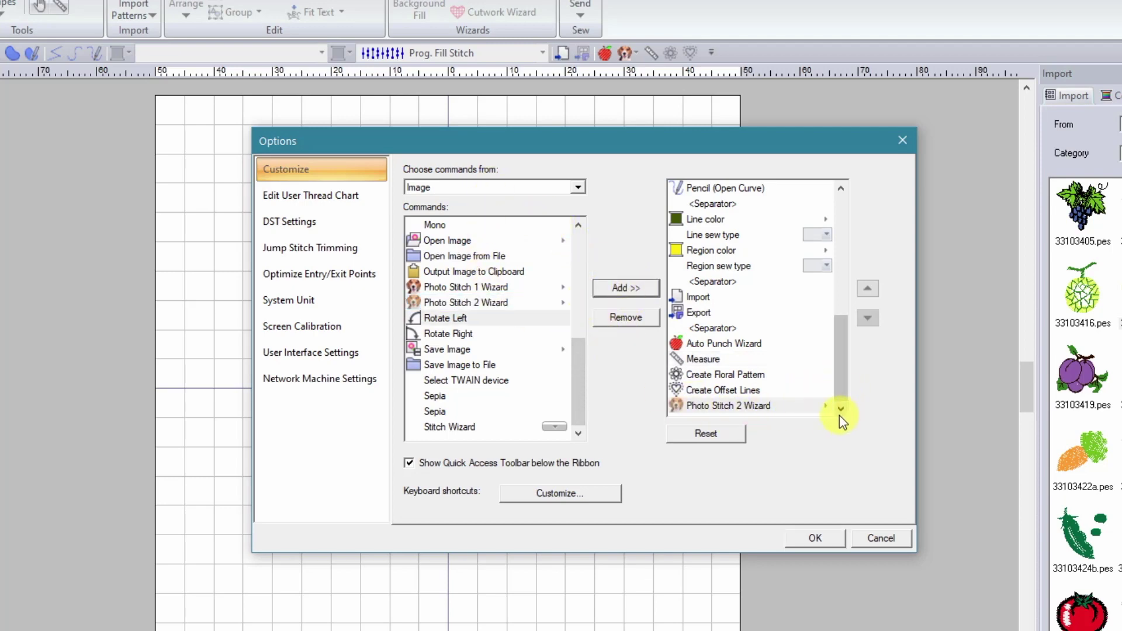
Position Photo Stitch 2 Wizard right after Auto Punch Wizard and confirm with OK
{"action": "left_click", "coordinate": [776, 405]}
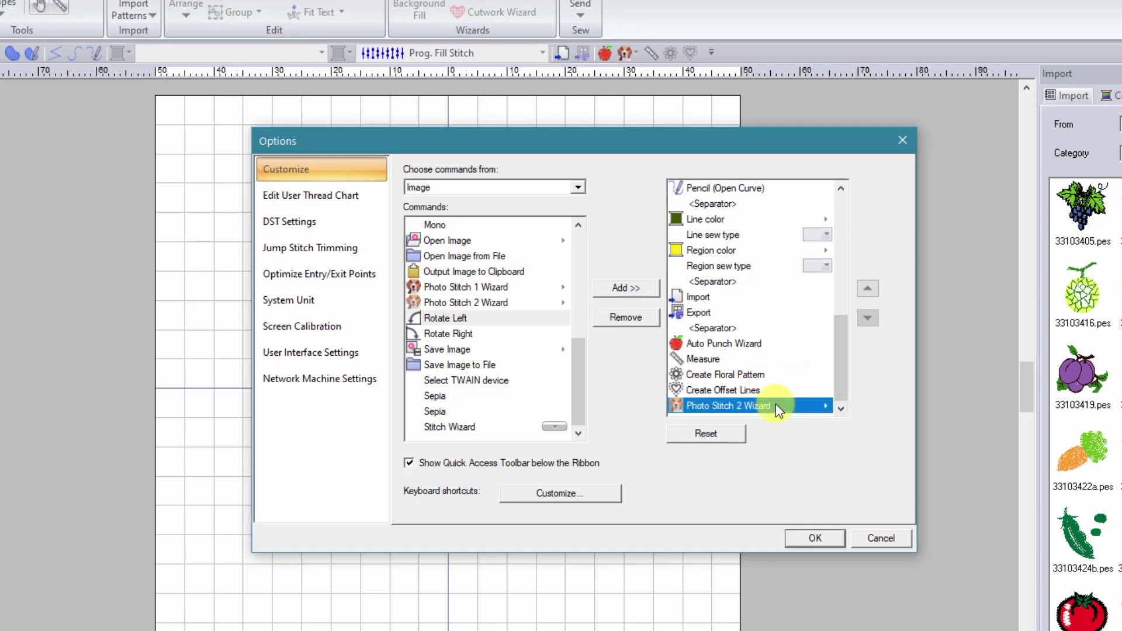
{"action": "left_click", "coordinate": [868, 289]}
{"action": "left_click", "coordinate": [868, 288]}
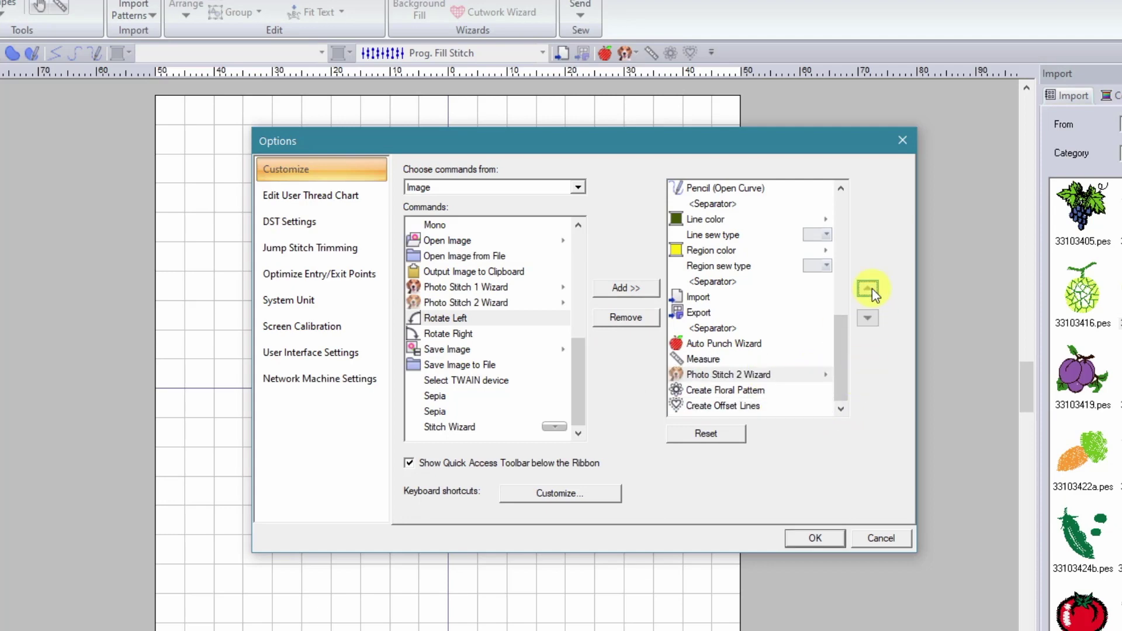
{"action": "left_click", "coordinate": [868, 289]}
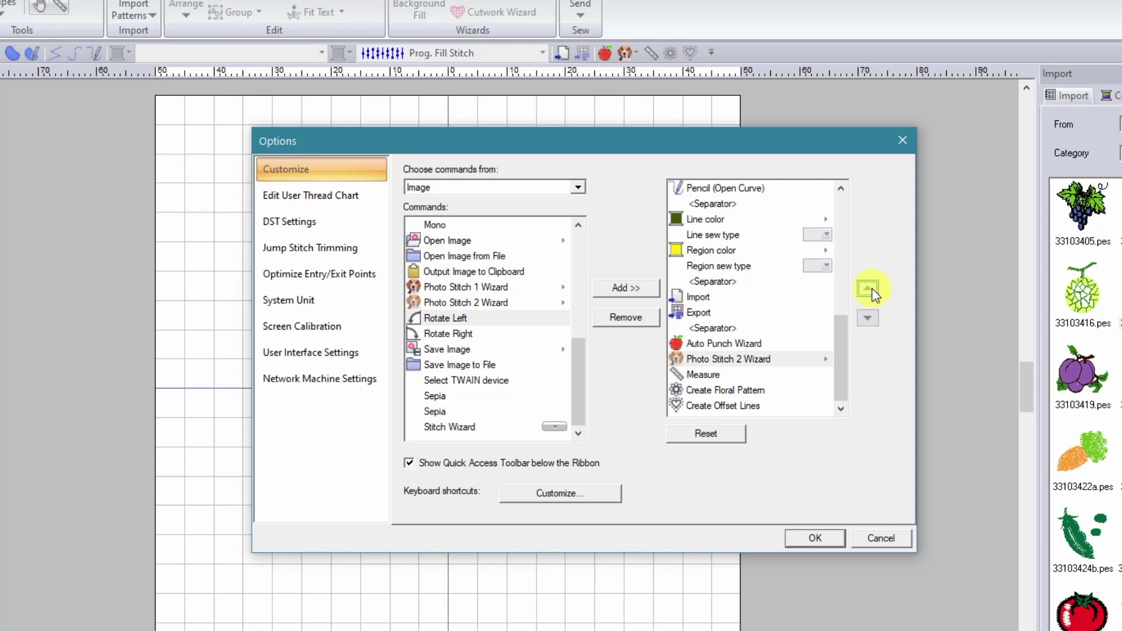
{"action": "left_click", "coordinate": [868, 288]}
{"action": "left_click", "coordinate": [868, 318]}
{"action": "left_click", "coordinate": [815, 536]}
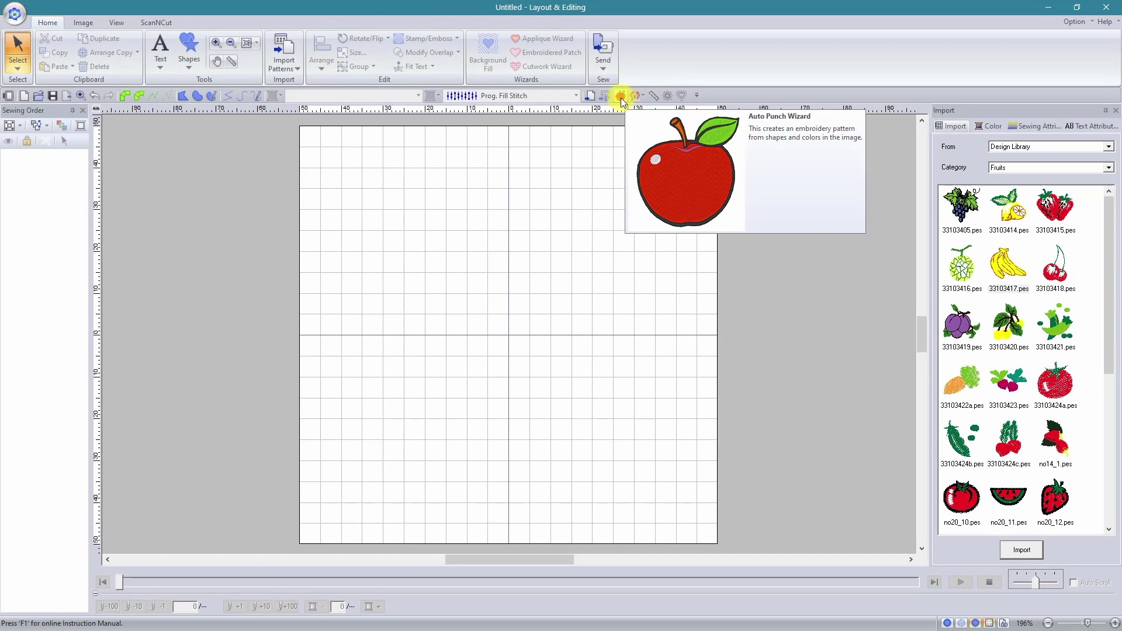
{"action": "left_click", "coordinate": [620, 95]}
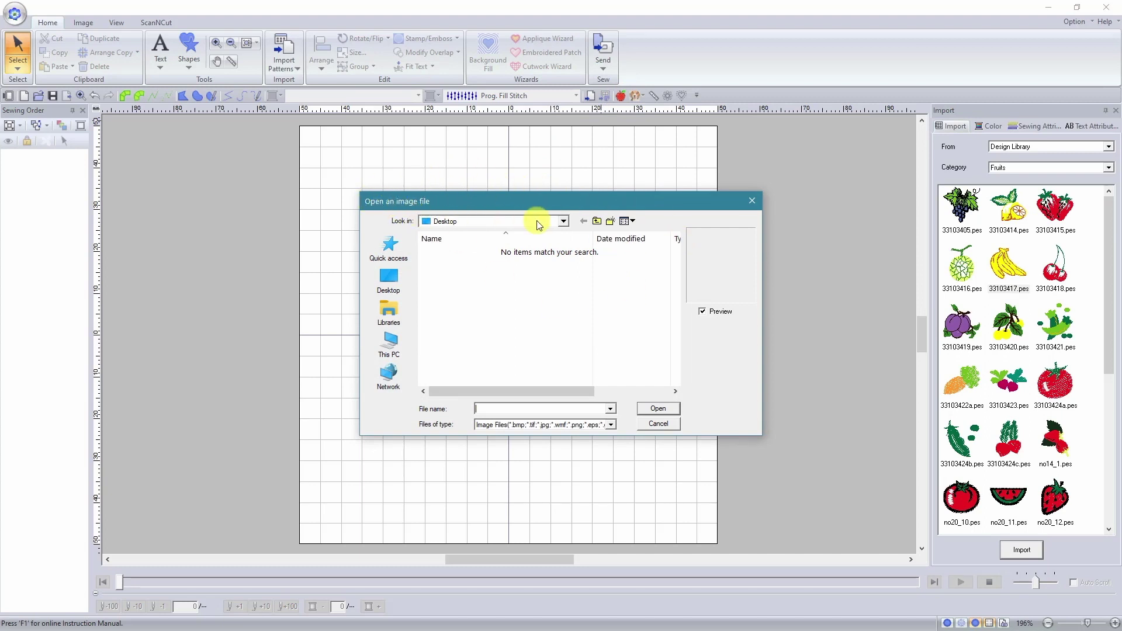
{"action": "left_click", "coordinate": [670, 423]}
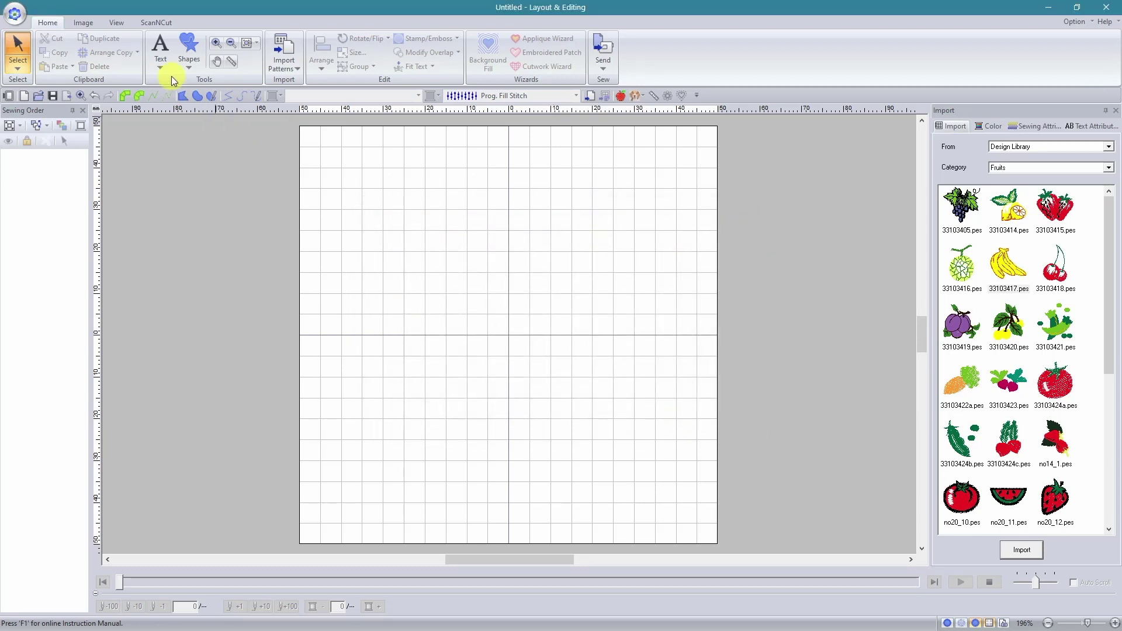
On the Image tab, start Auto Punch, then cancel the image file dialog
{"action": "left_click", "coordinate": [83, 22]}
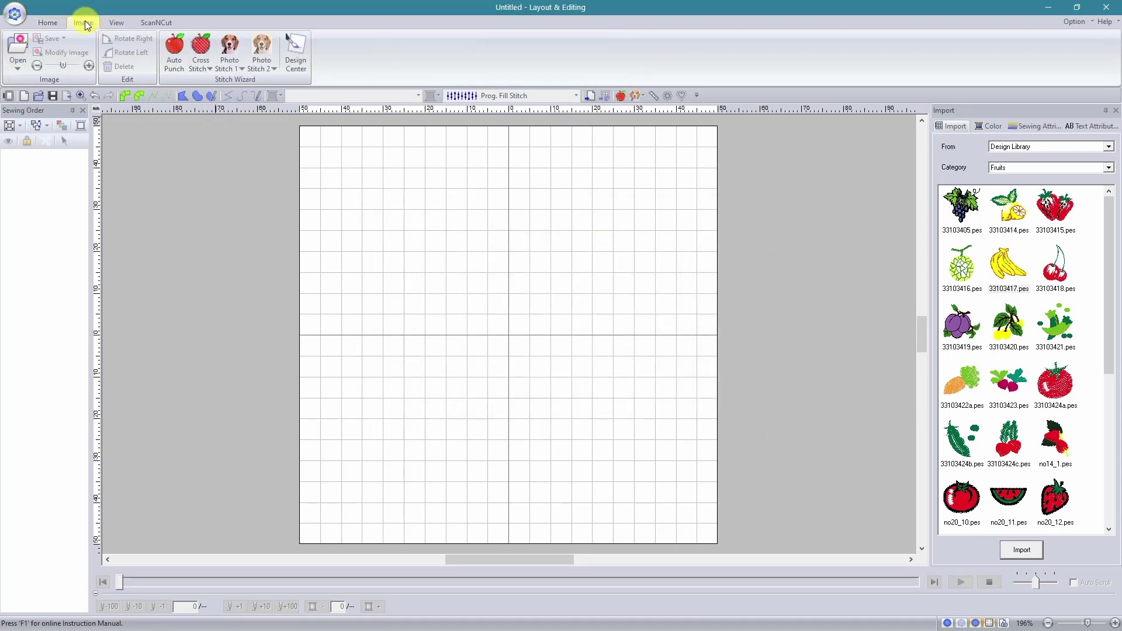
{"action": "left_click", "coordinate": [173, 50]}
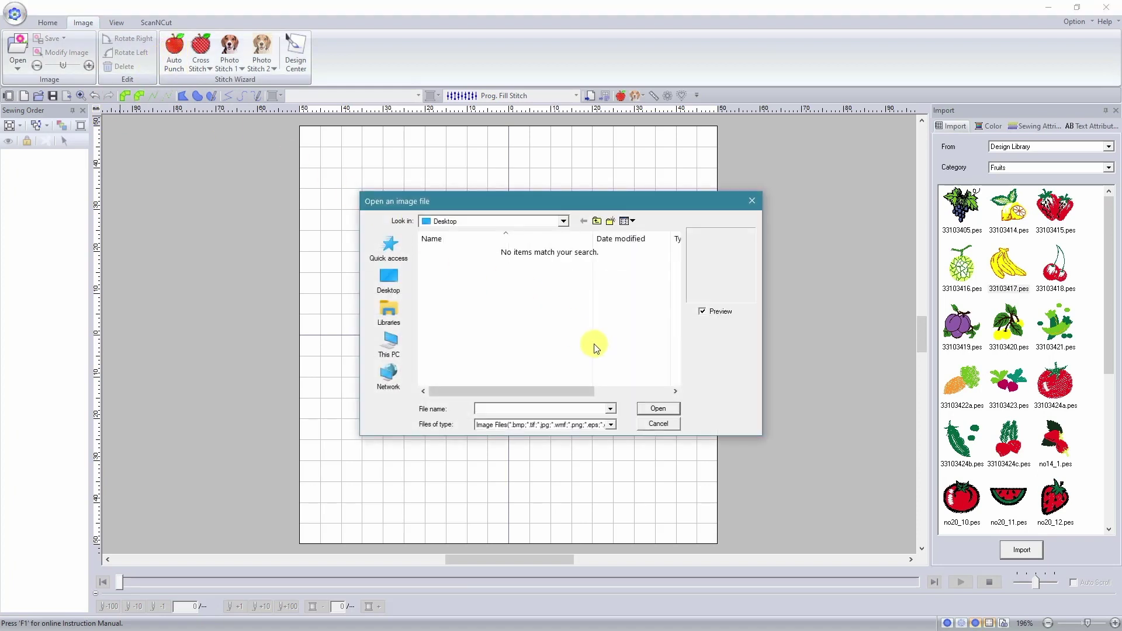
{"action": "left_click", "coordinate": [675, 423]}
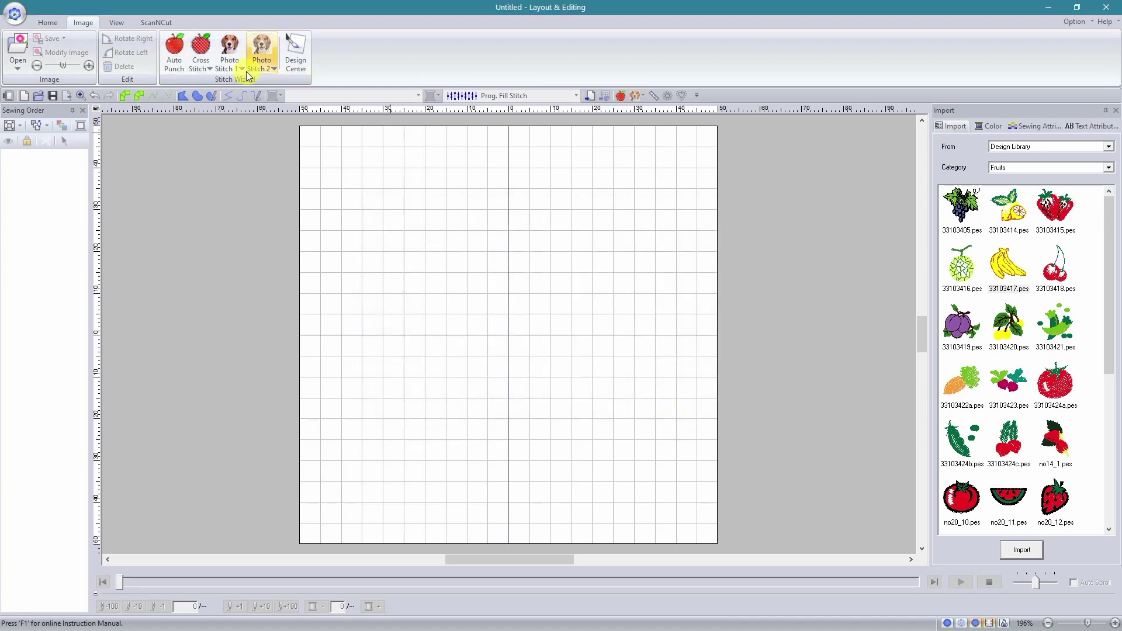